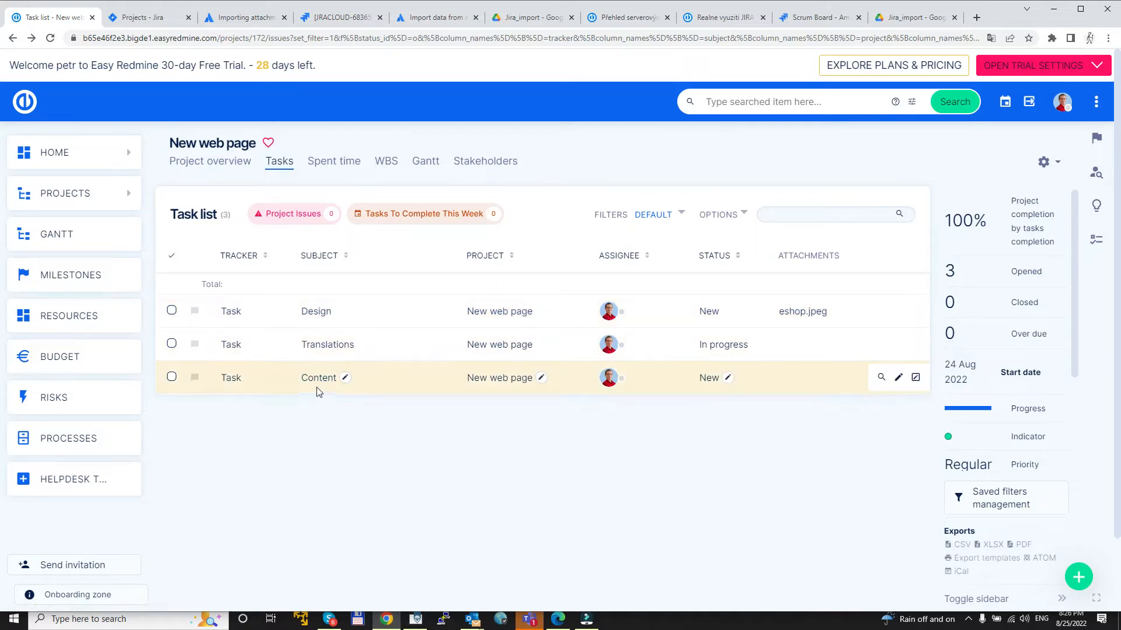
Step: Download and view the Design task's eshop.jpeg attachment, and close the image viewer
click(806, 315)
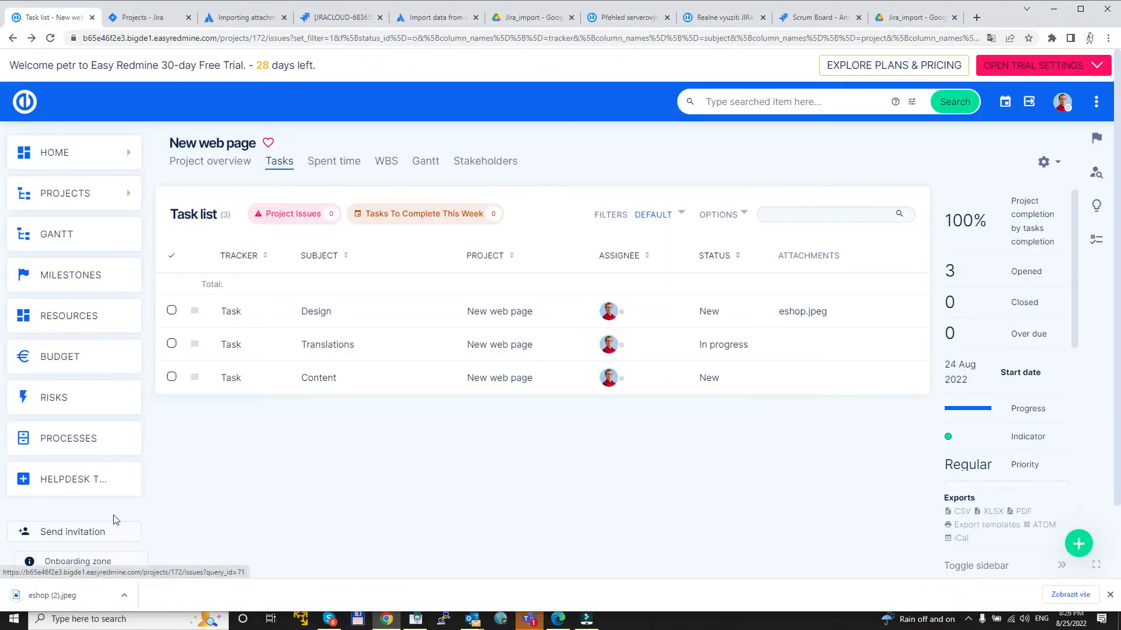
click(37, 600)
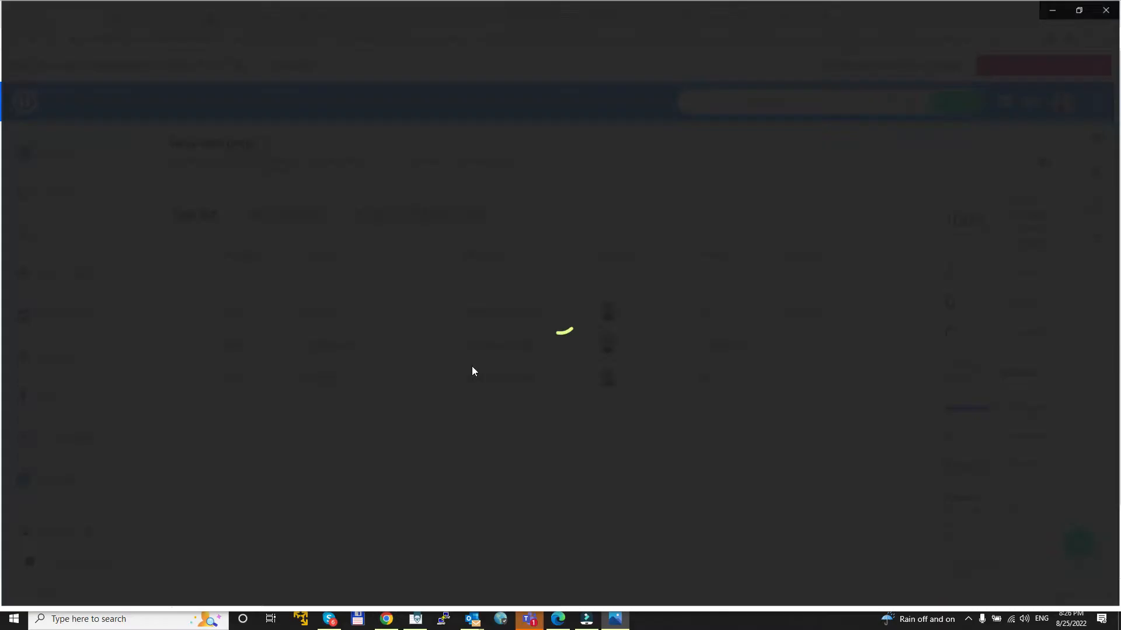
click(1108, 9)
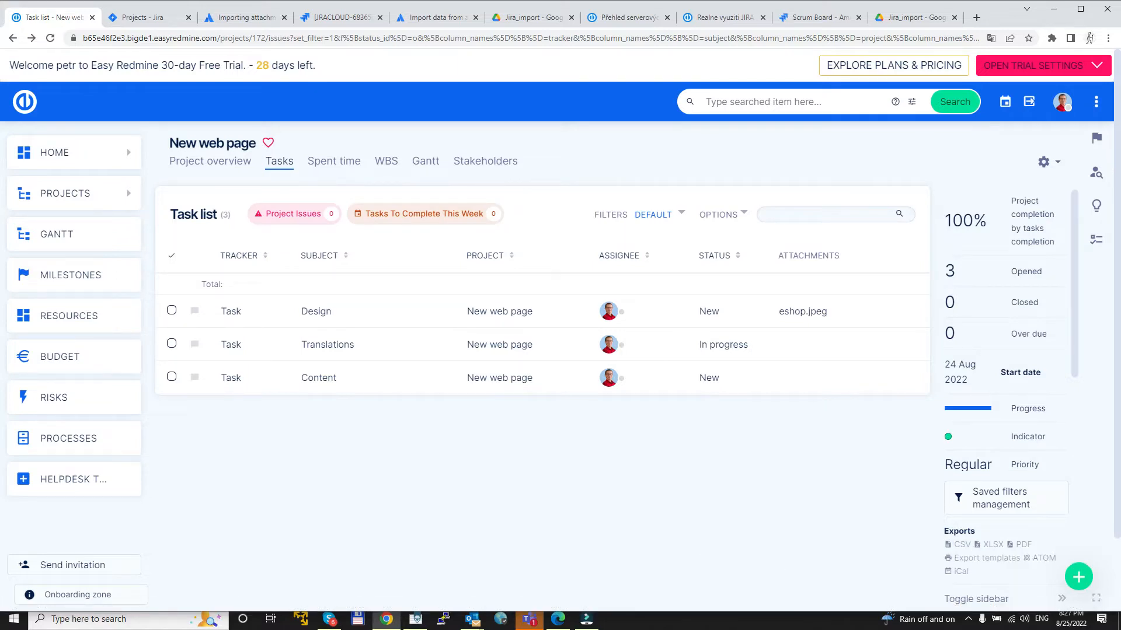
Step: Switch to the text editor and review the exported rows of Tasks (3).csv, including the Project type column and its software value
mouse_move(415, 619)
click(353, 561)
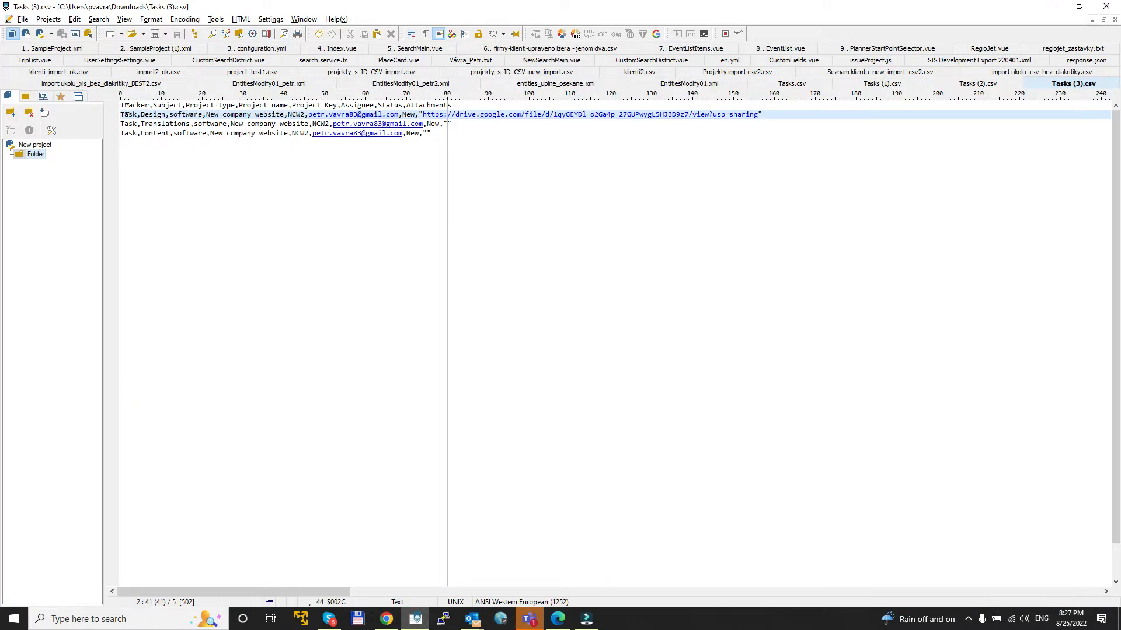
drag(125, 105, 451, 155)
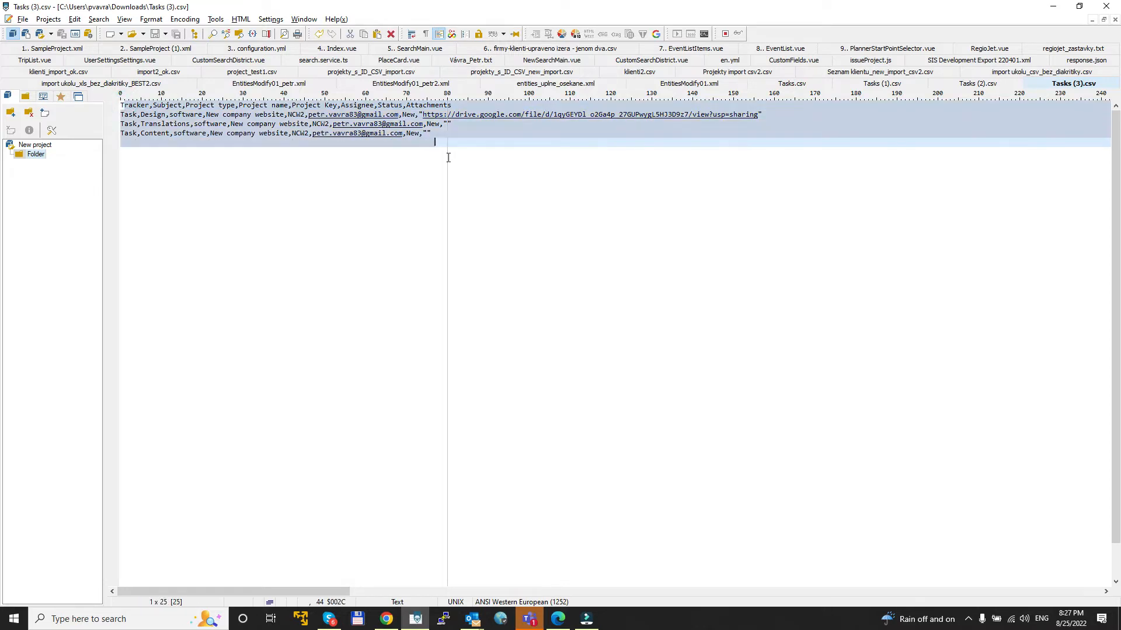
click(402, 194)
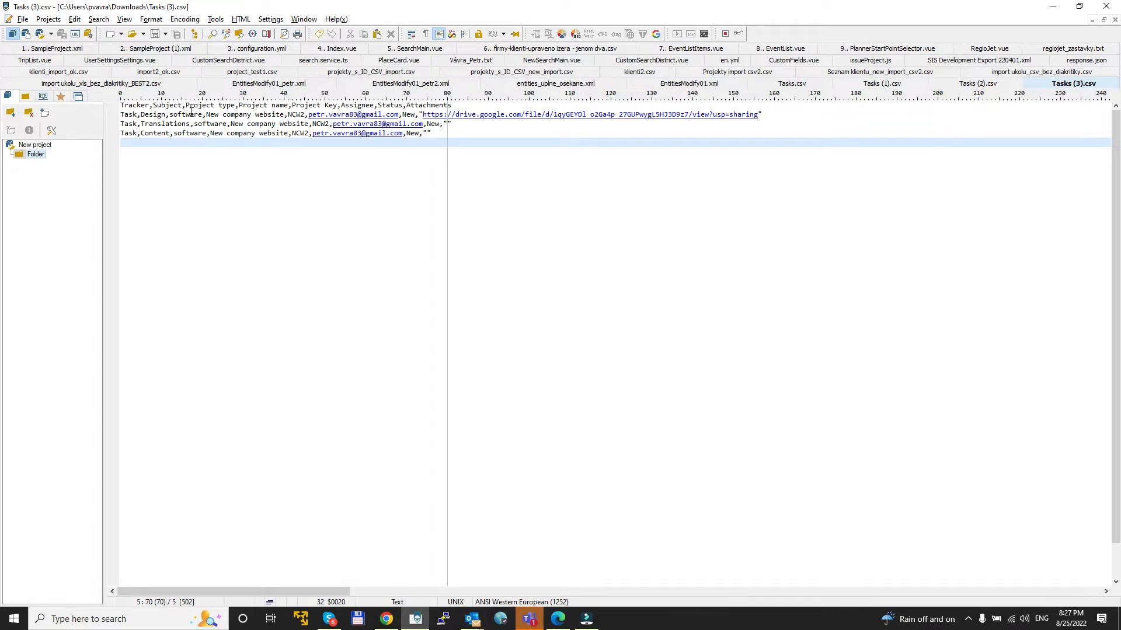
drag(188, 105, 237, 104)
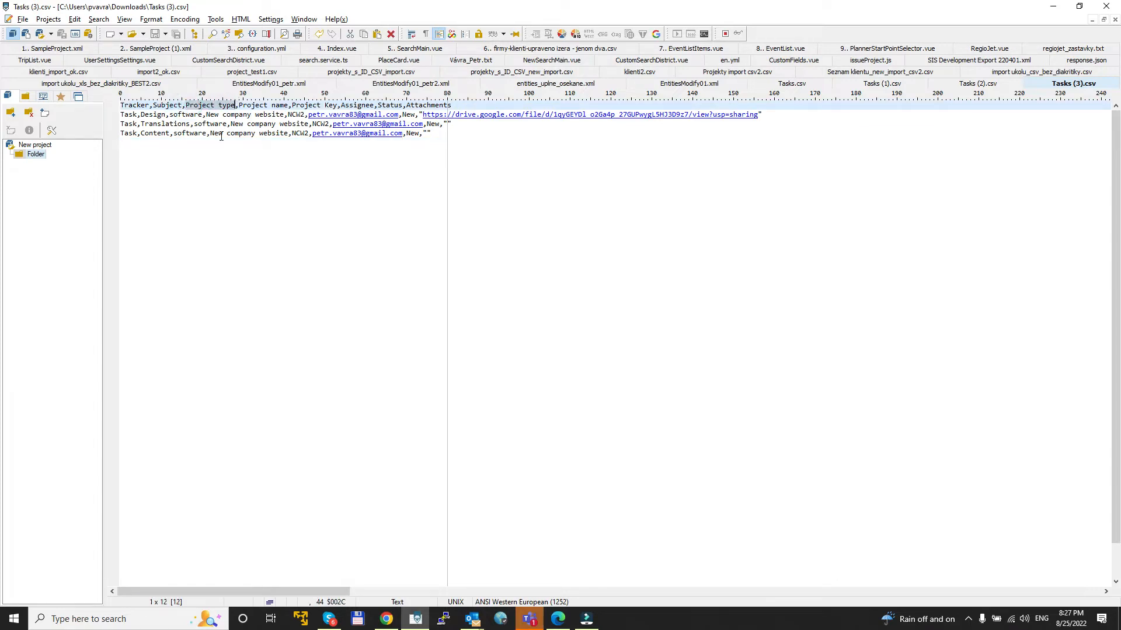
click(185, 115)
double_click(185, 115)
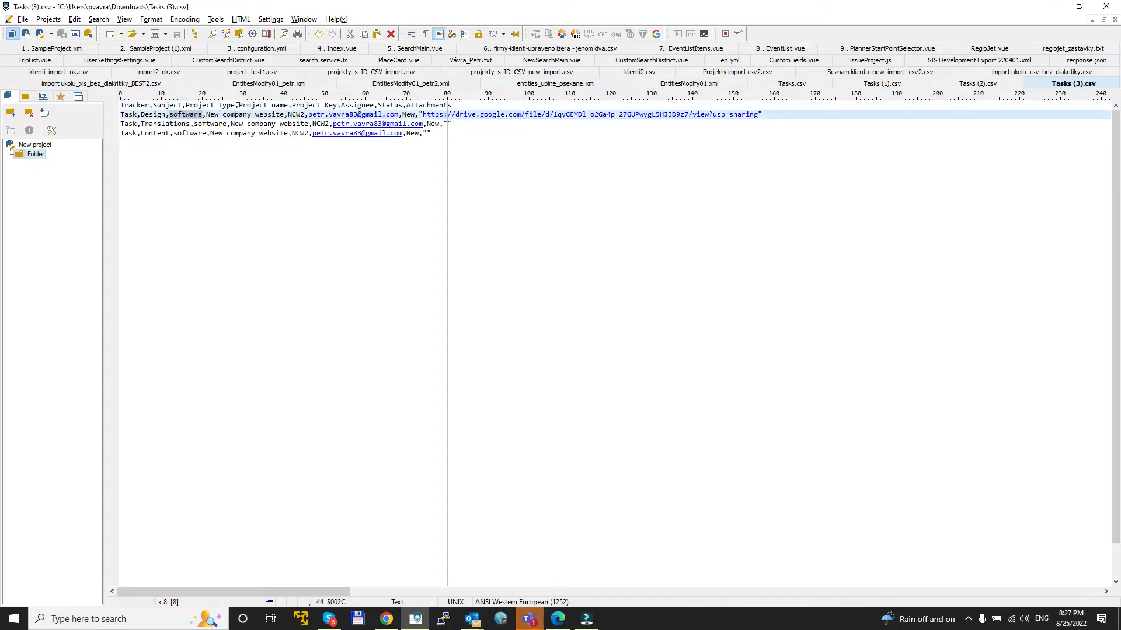
Step: Check the Project Key column and its NCW2 value in every task row of the CSV file
drag(292, 106, 339, 106)
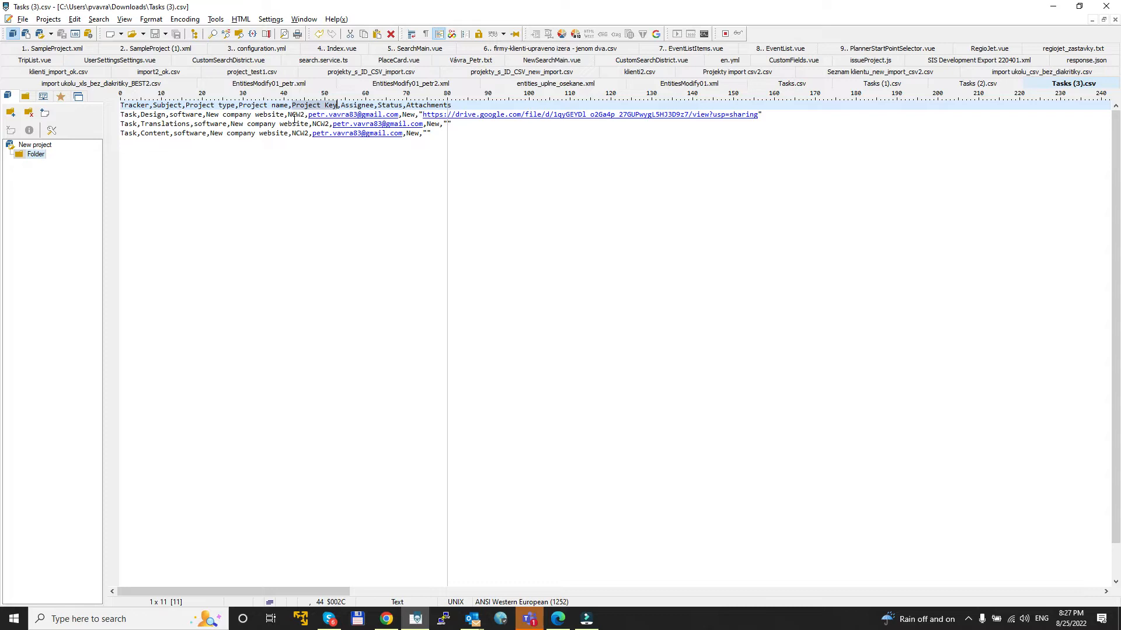
double_click(298, 115)
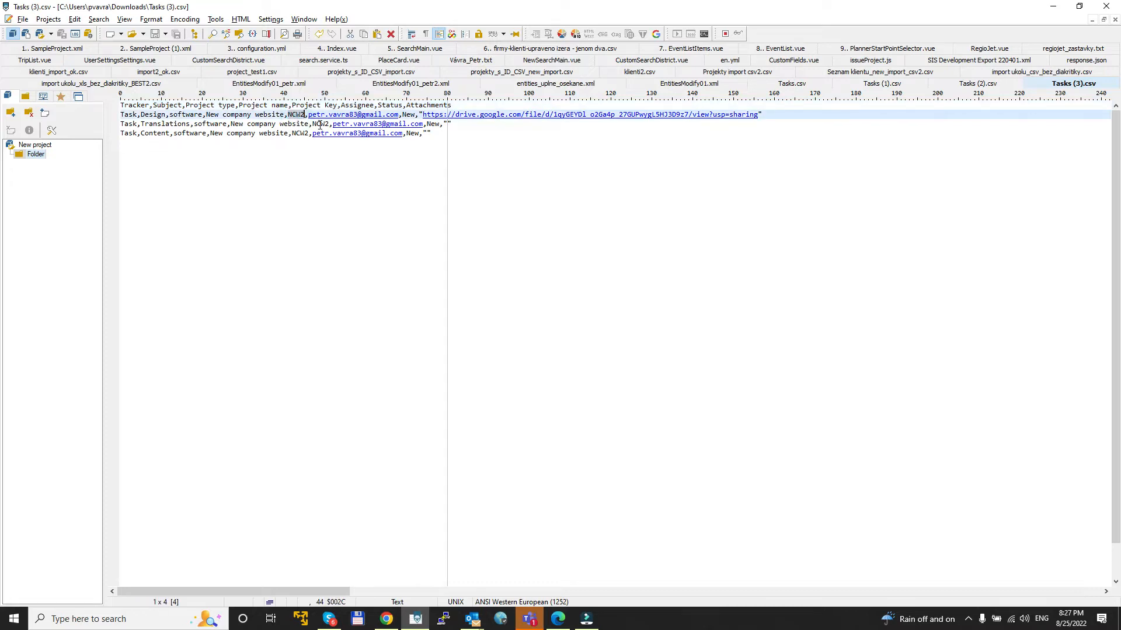
double_click(320, 124)
double_click(300, 134)
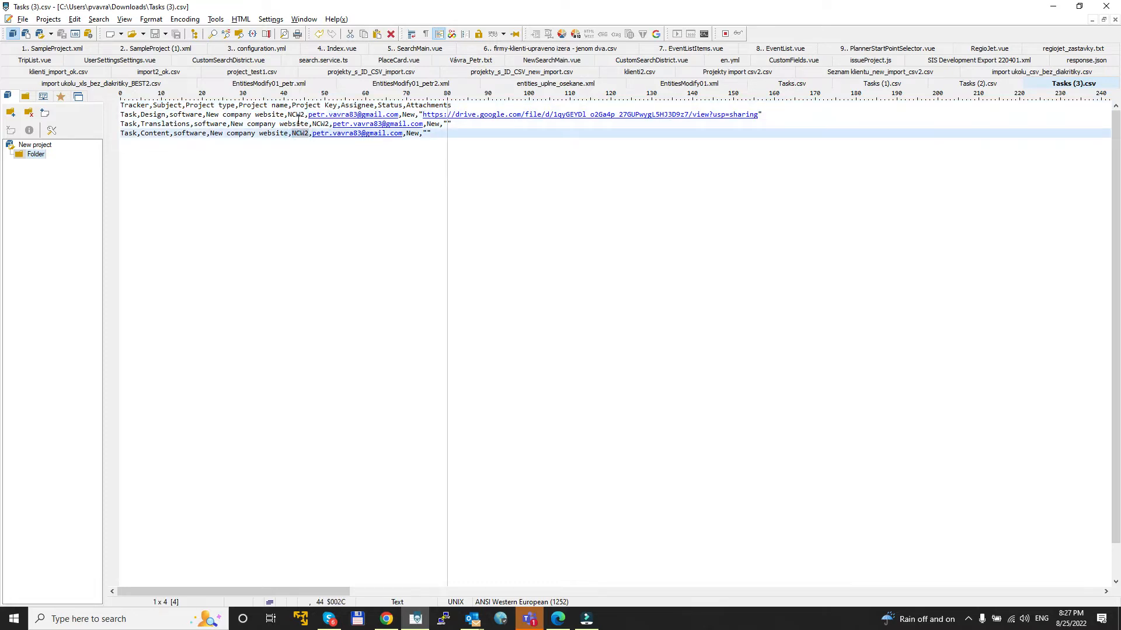
double_click(297, 115)
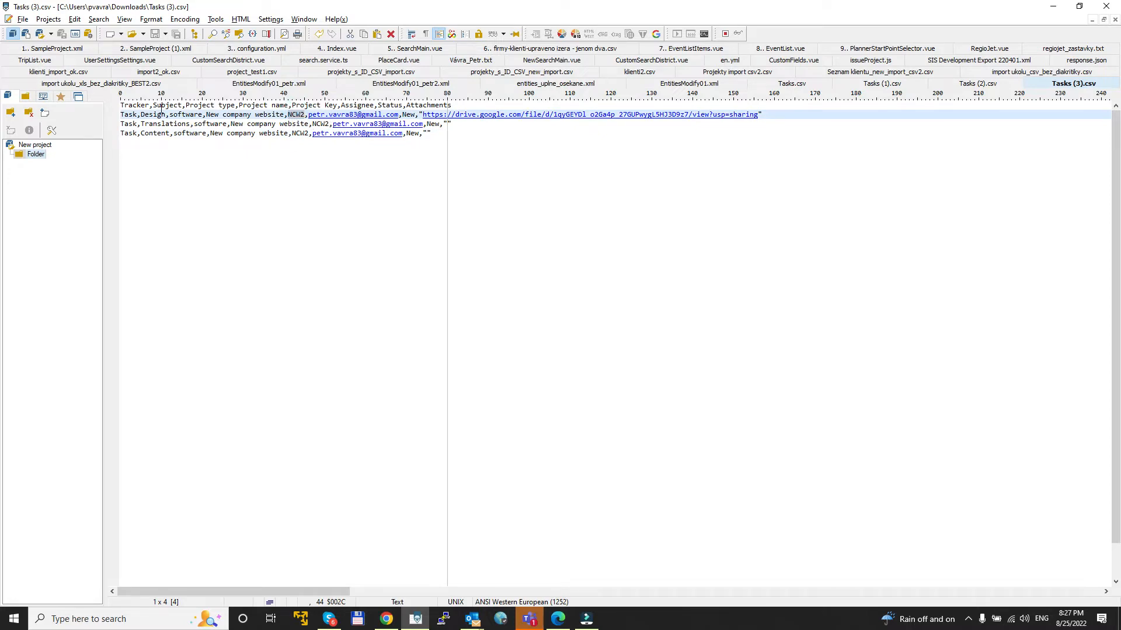
drag(122, 106, 428, 116)
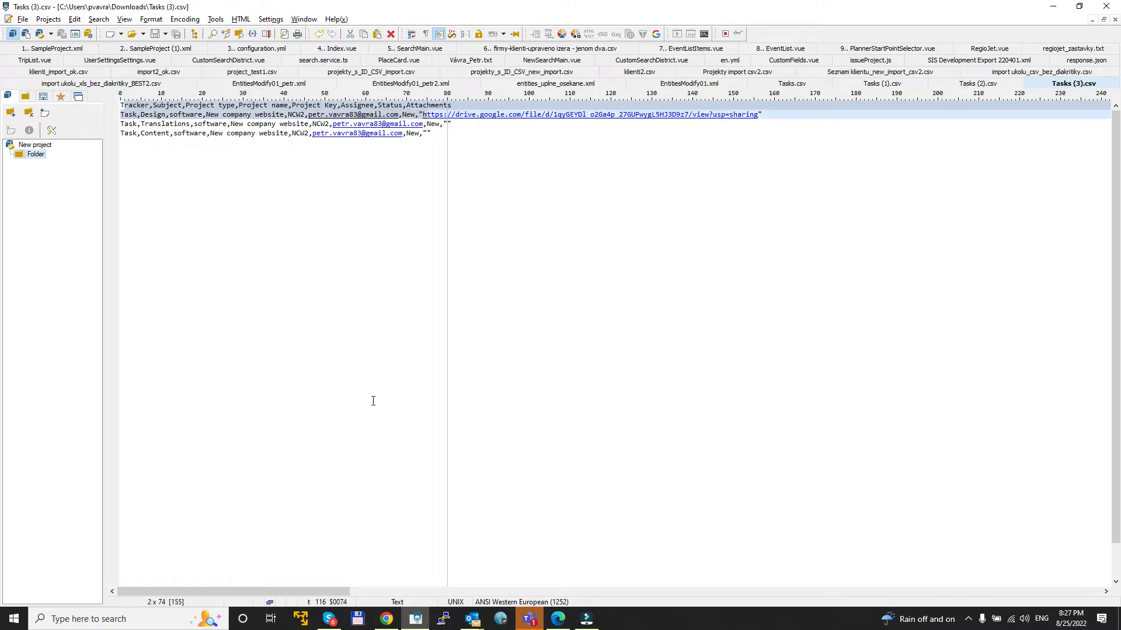
Step: Switch to the browser and examine the attachment column example in the Atlassian guide on importing data from a CSV file
click(387, 618)
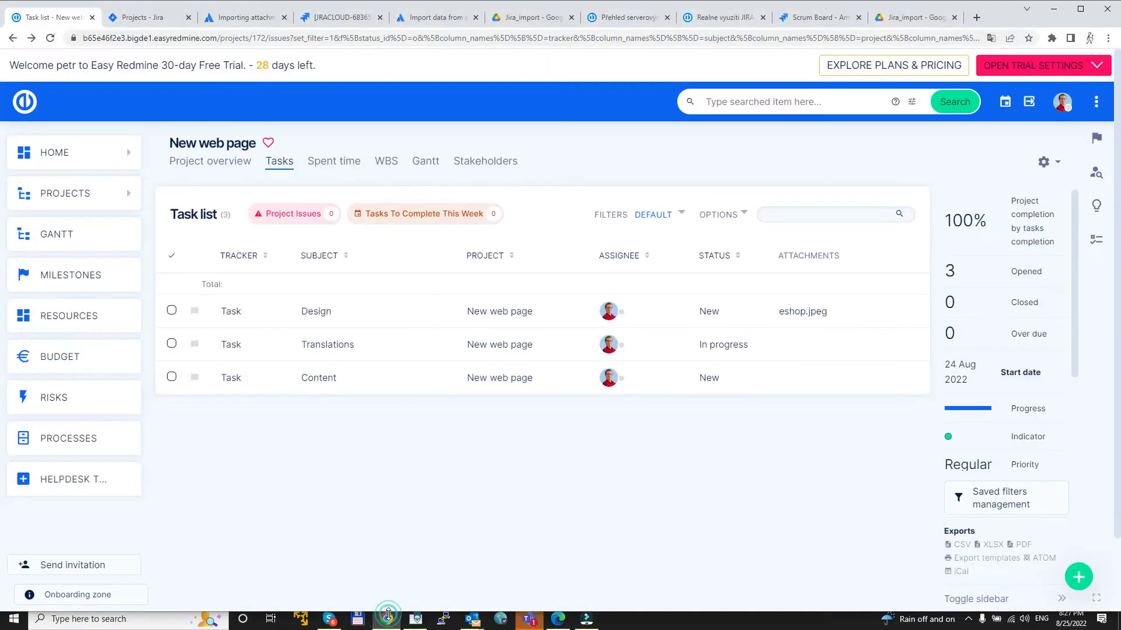
click(228, 11)
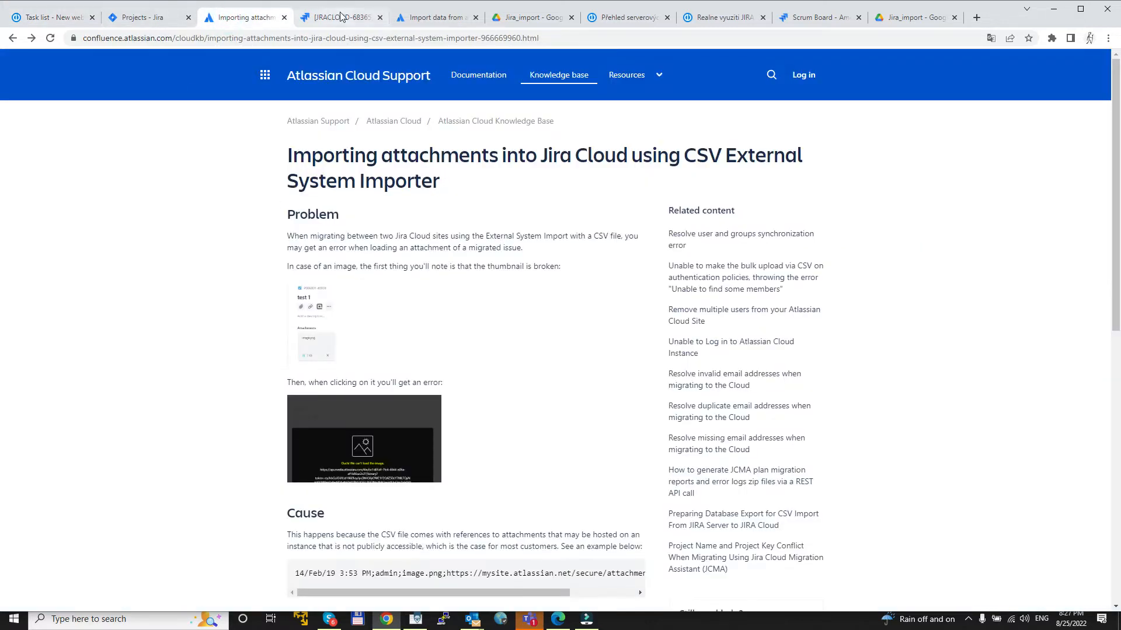
click(422, 15)
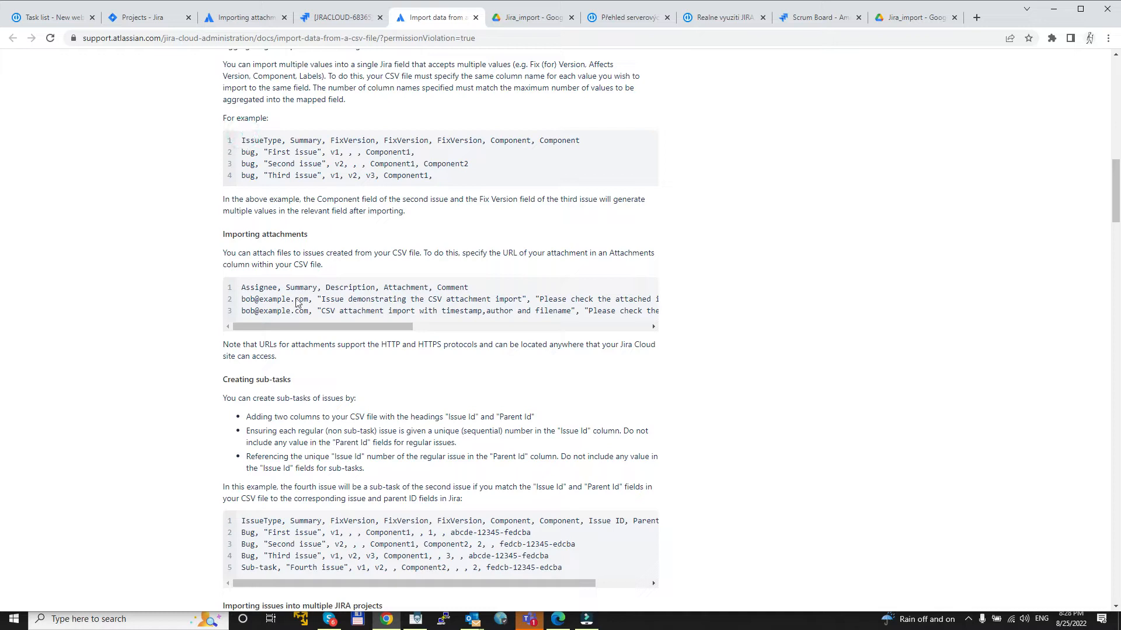
drag(255, 289, 412, 290)
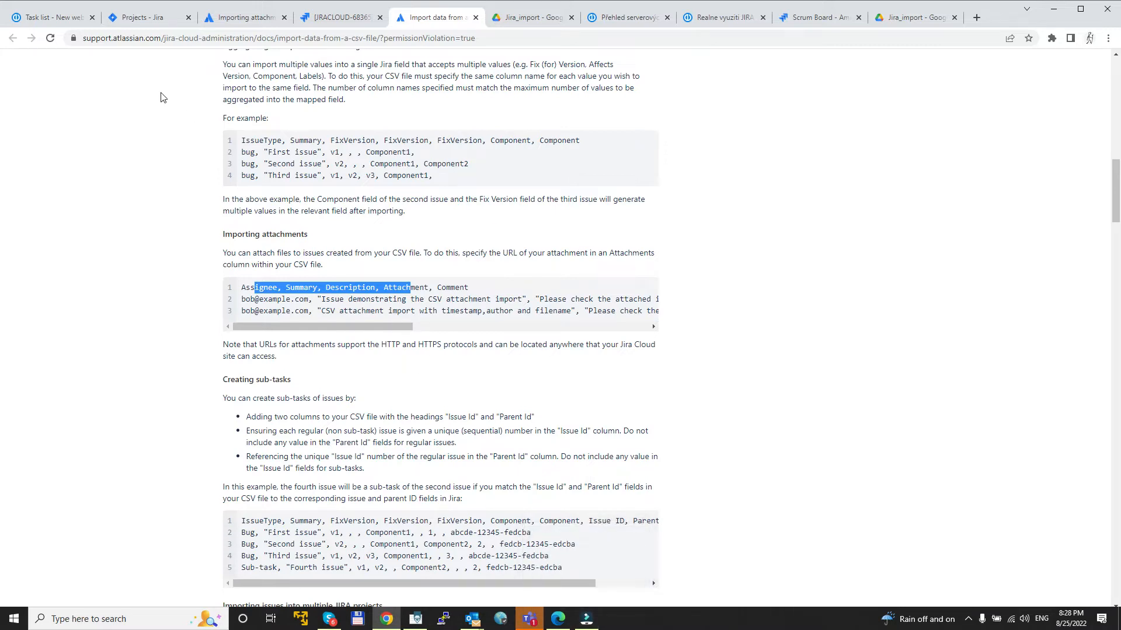
Step: Return to the text editor and examine the Google Drive attachment link in the Design row of the CSV
click(418, 625)
click(463, 158)
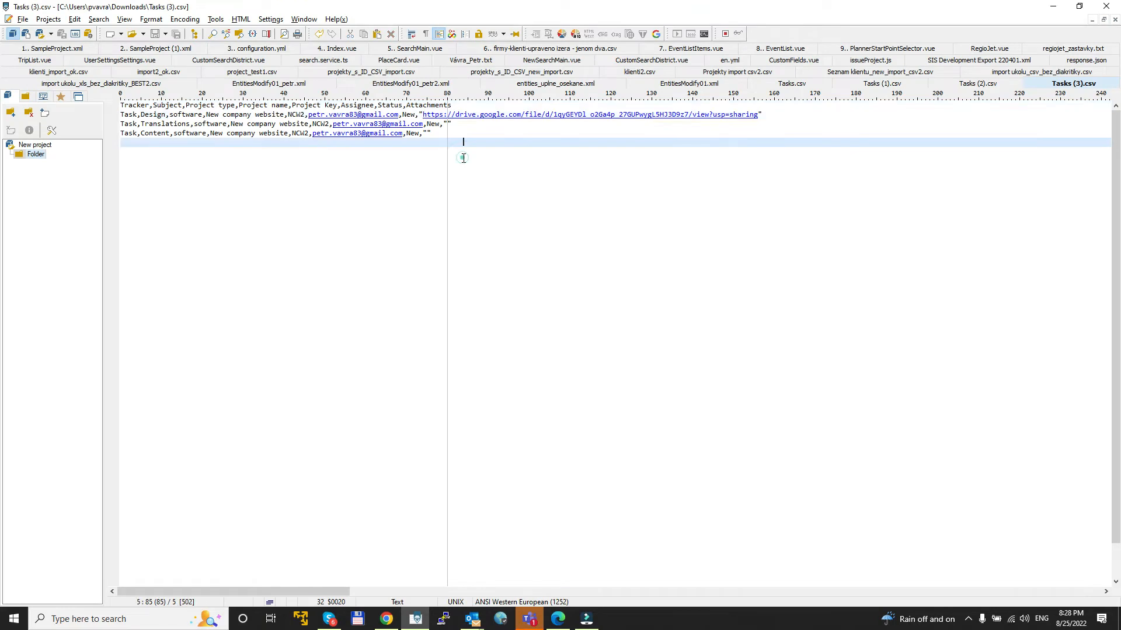
drag(421, 116, 763, 115)
click(643, 142)
Step: Read the note on attachment URLs in the Atlassian CSV import guide and compare it with the CSV file
key(alt+Tab)
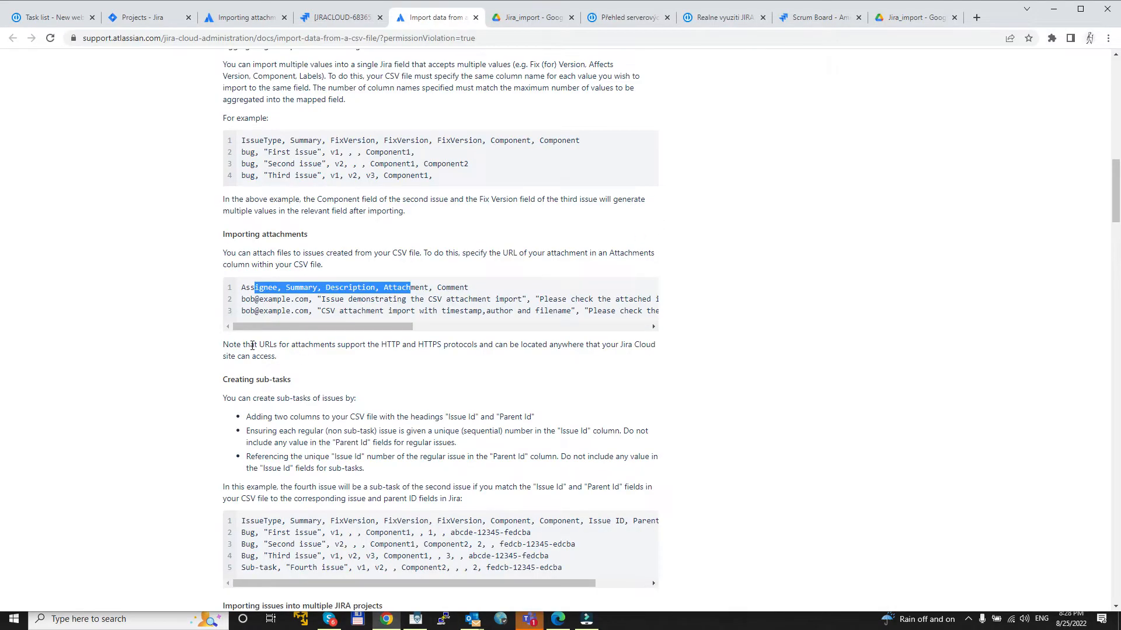
drag(255, 345, 291, 345)
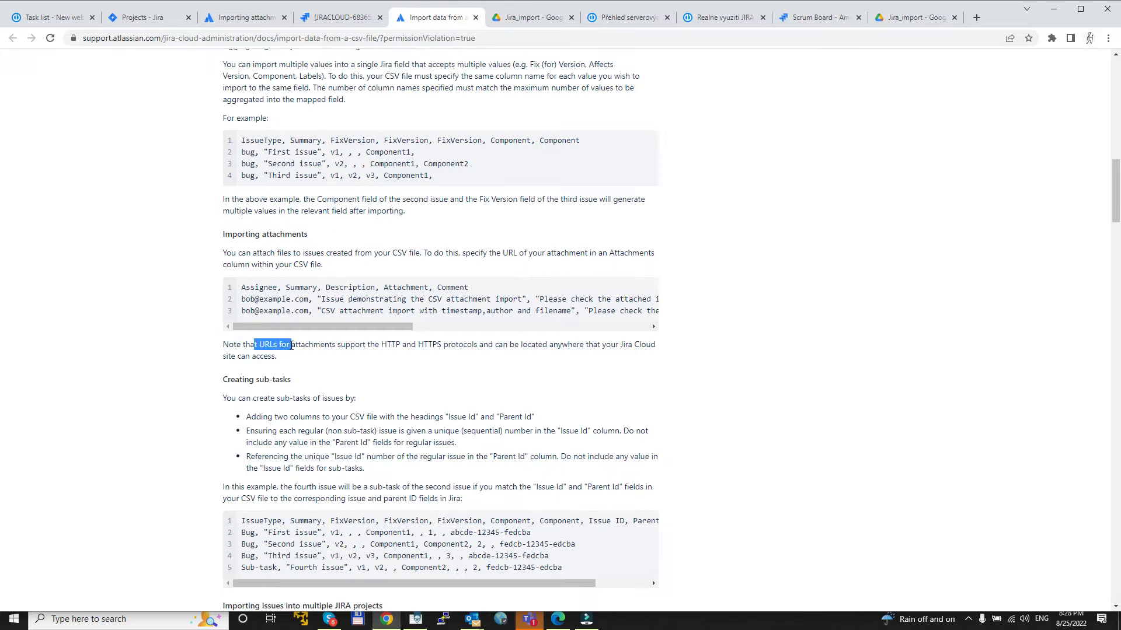
drag(304, 346, 444, 355)
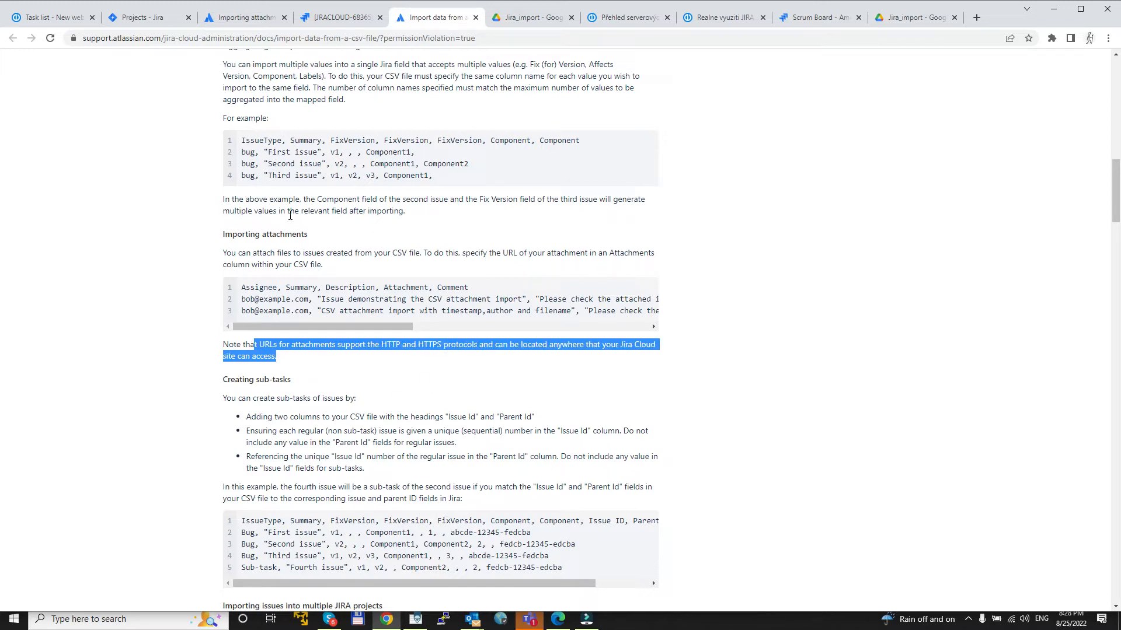
click(415, 619)
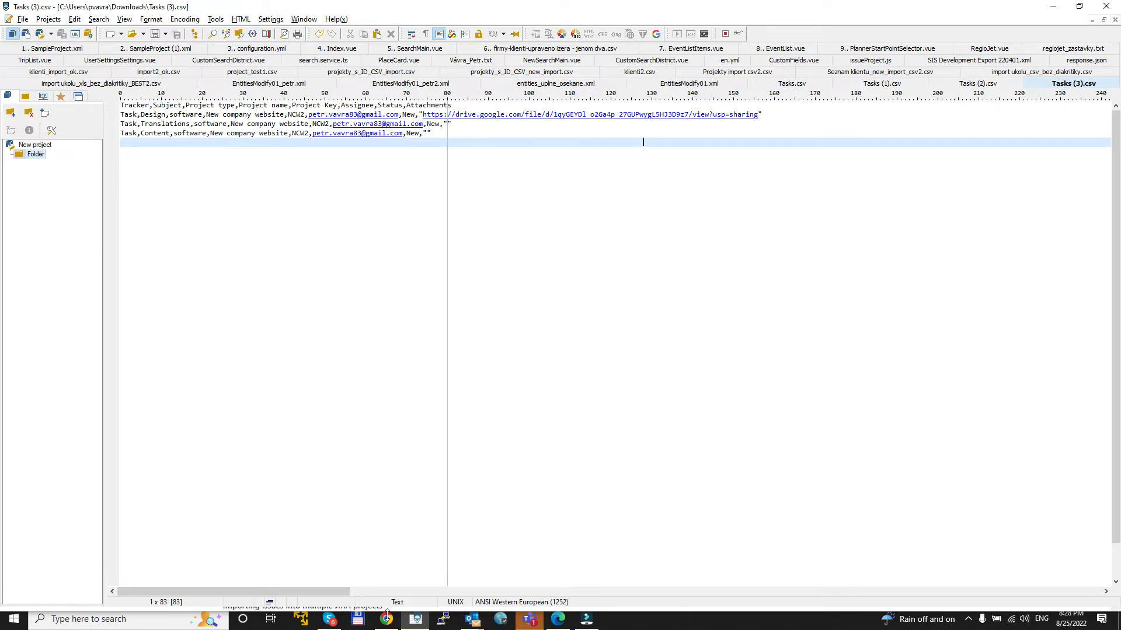
click(393, 624)
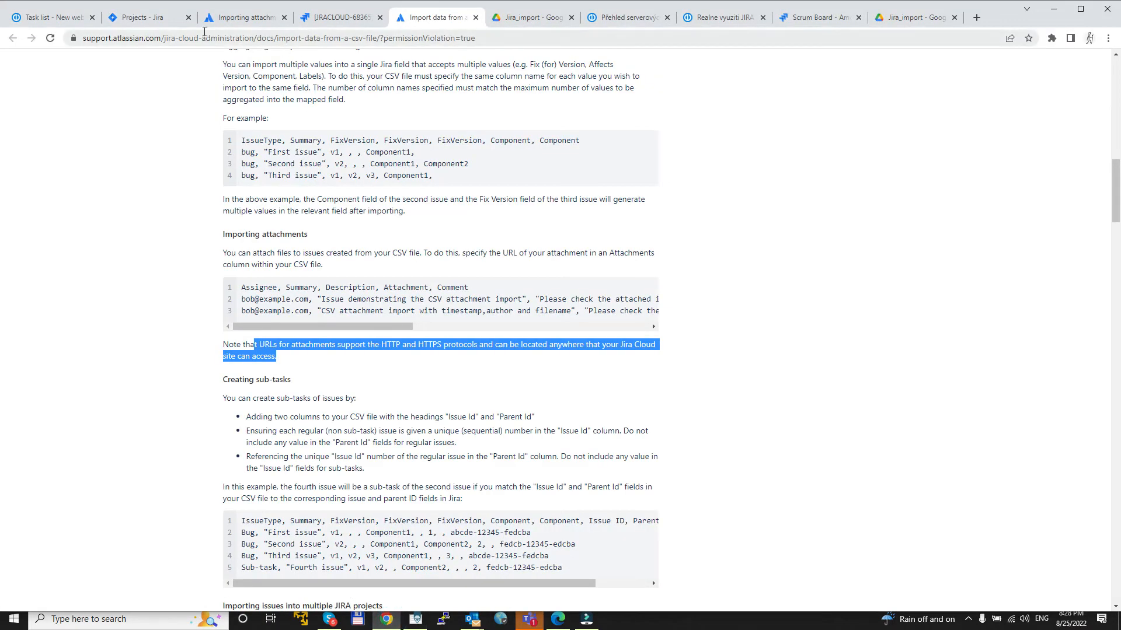
Step: Open Jira's External System Import from the system settings and choose CSV as the import source
click(170, 20)
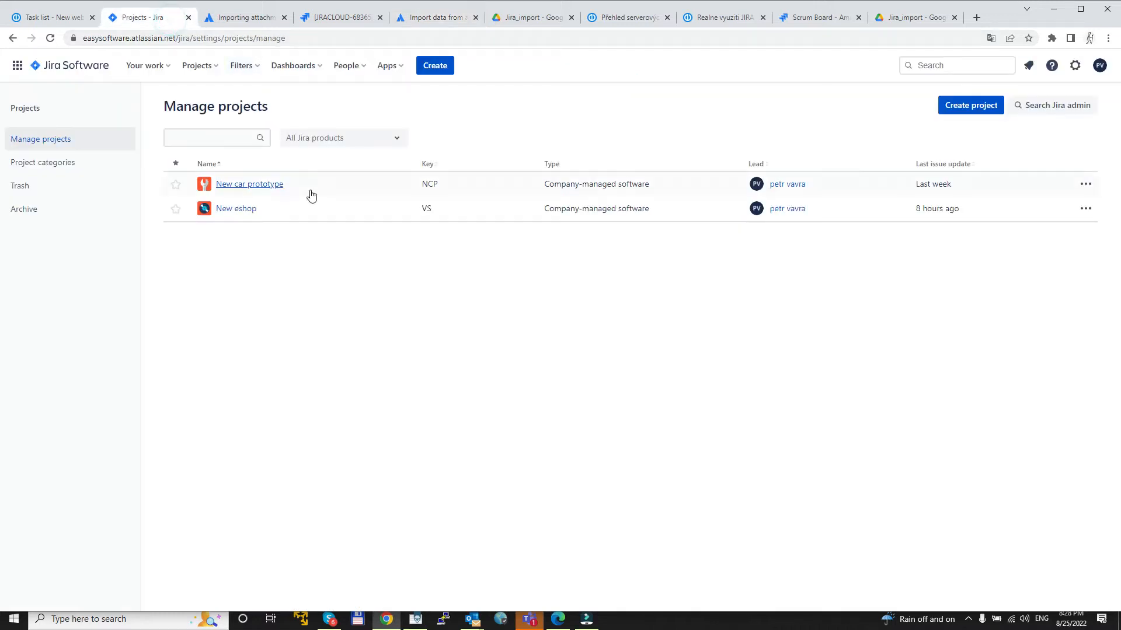
click(1073, 75)
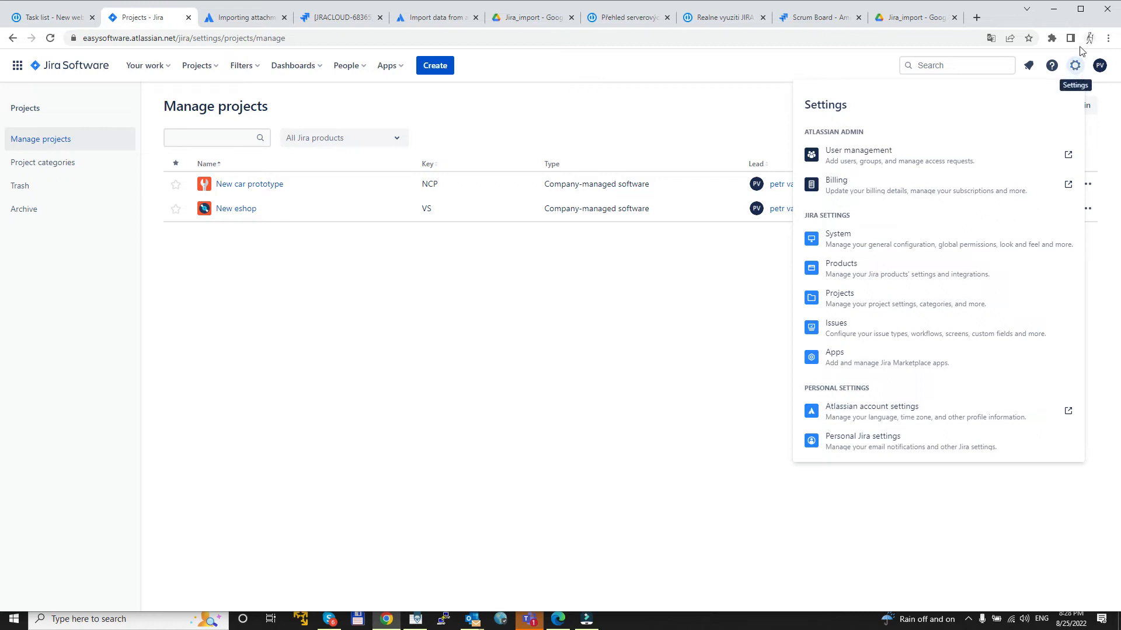
click(905, 251)
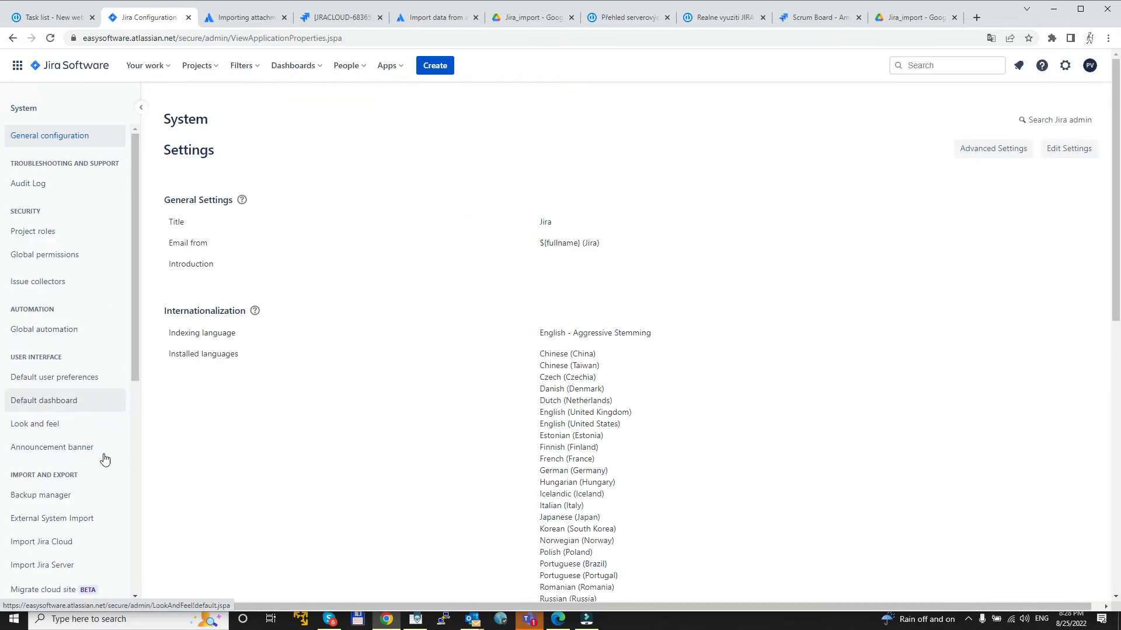
click(75, 520)
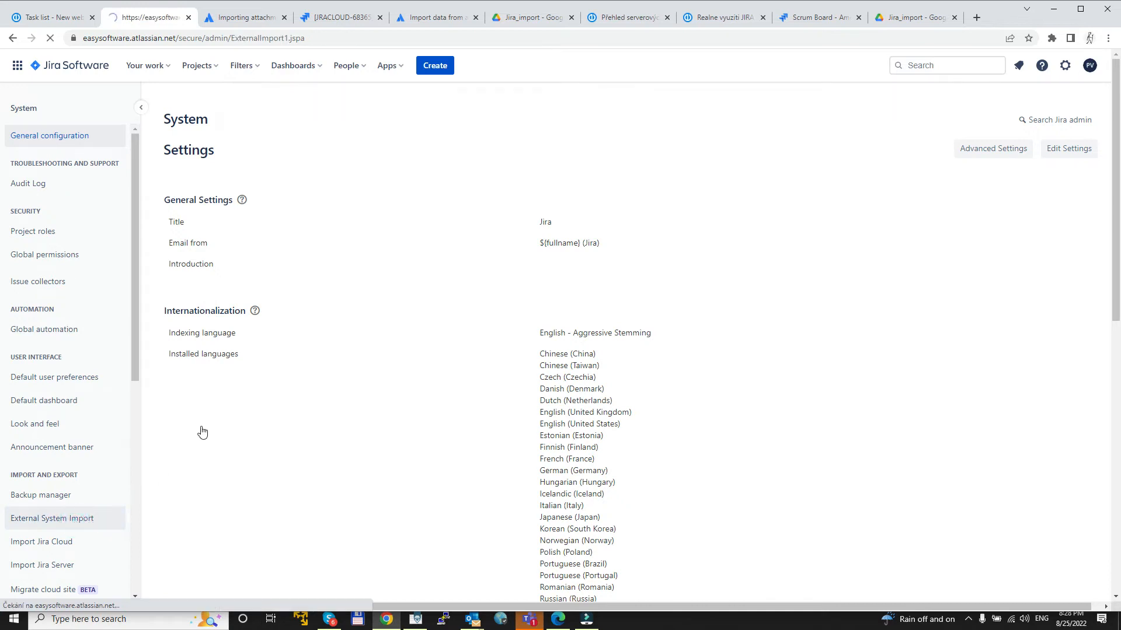
click(213, 228)
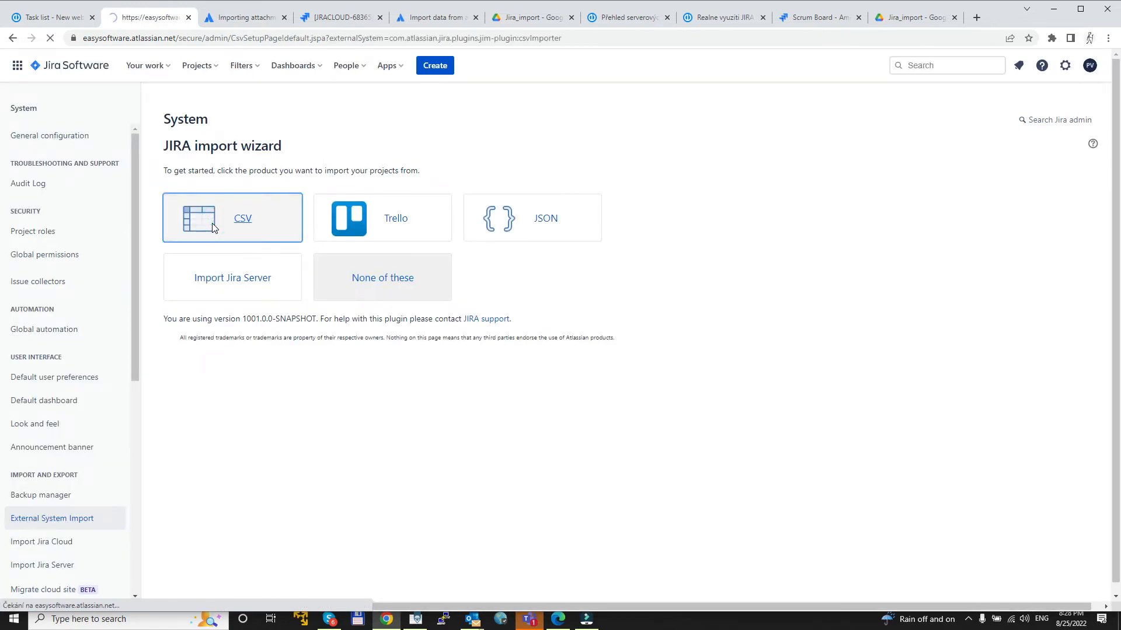
Step: Load Tasks (3).csv as the CSV source file, set the import project to Defined in CSV, and proceed to field mapping
click(409, 232)
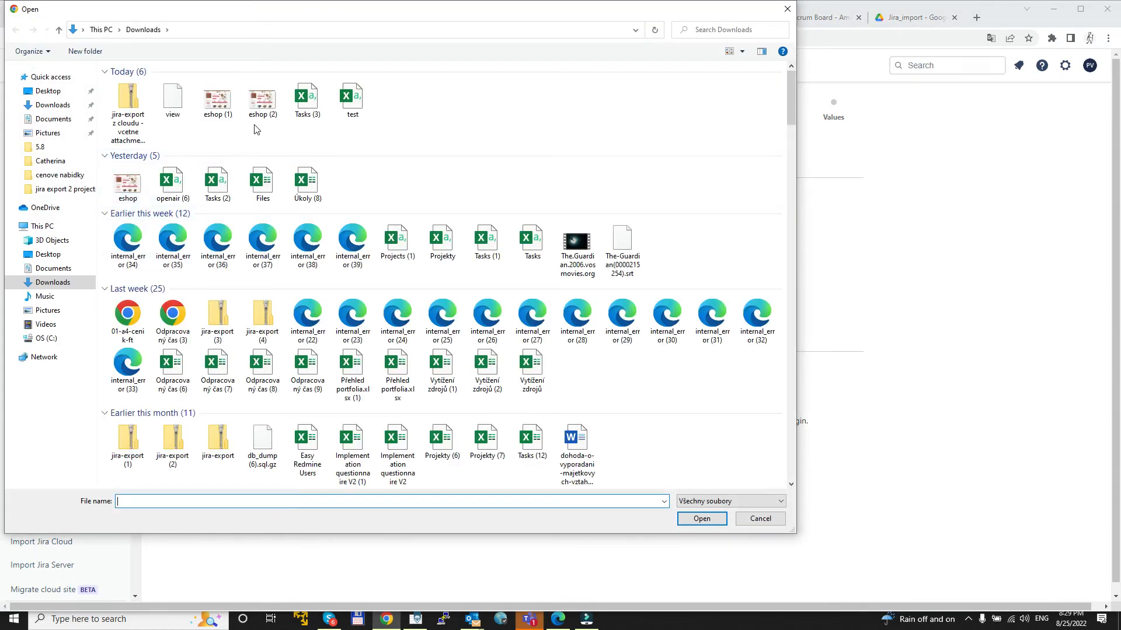
double_click(307, 108)
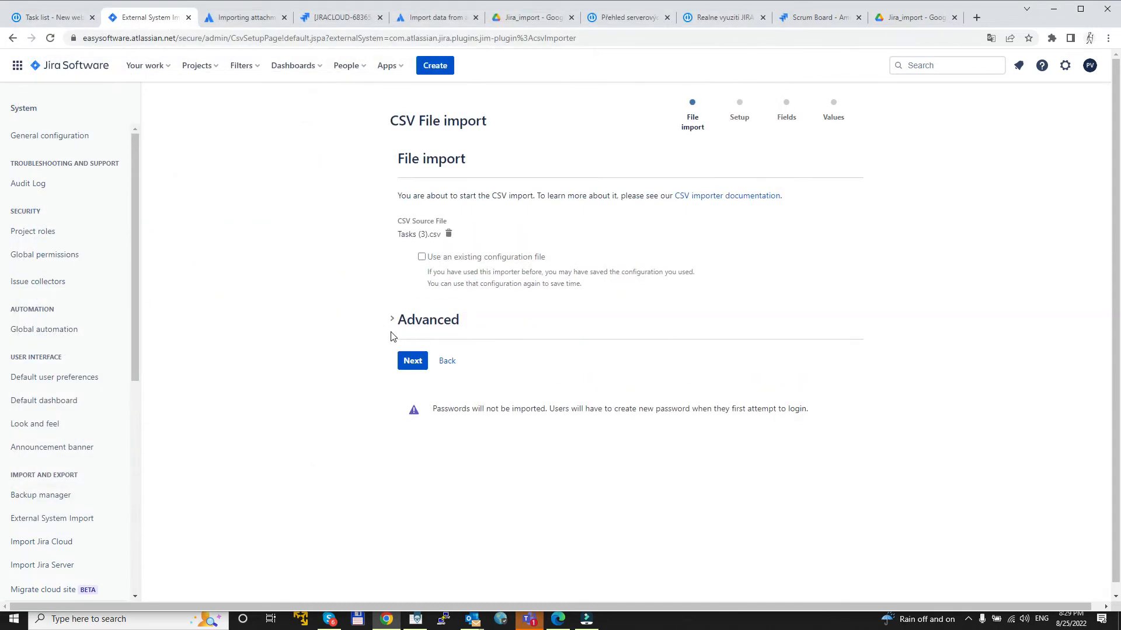
click(419, 363)
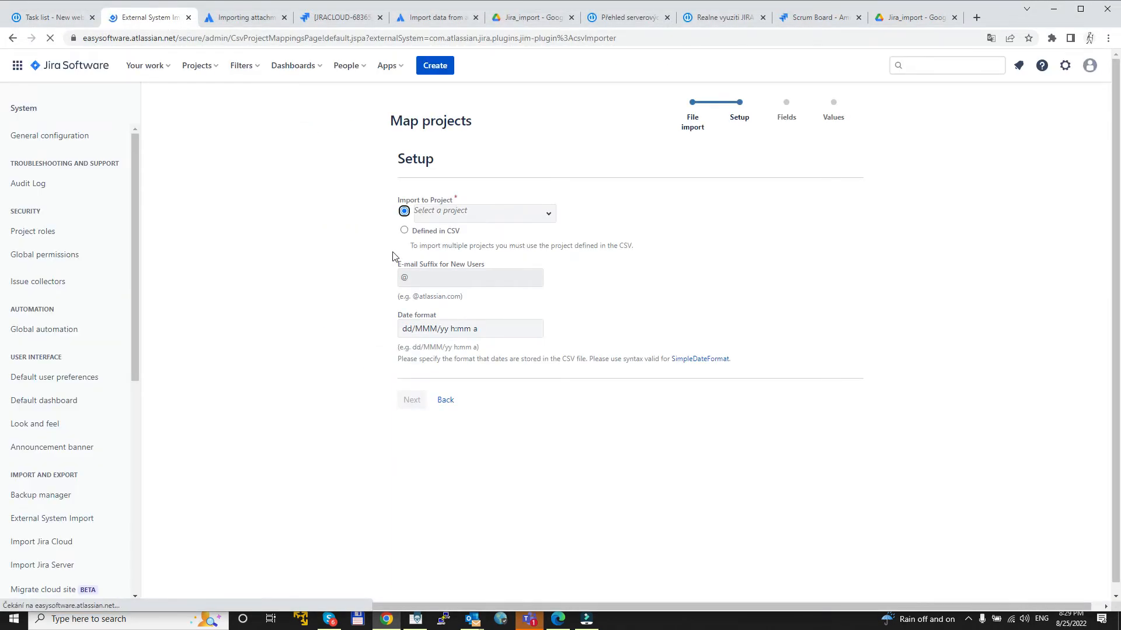
click(404, 231)
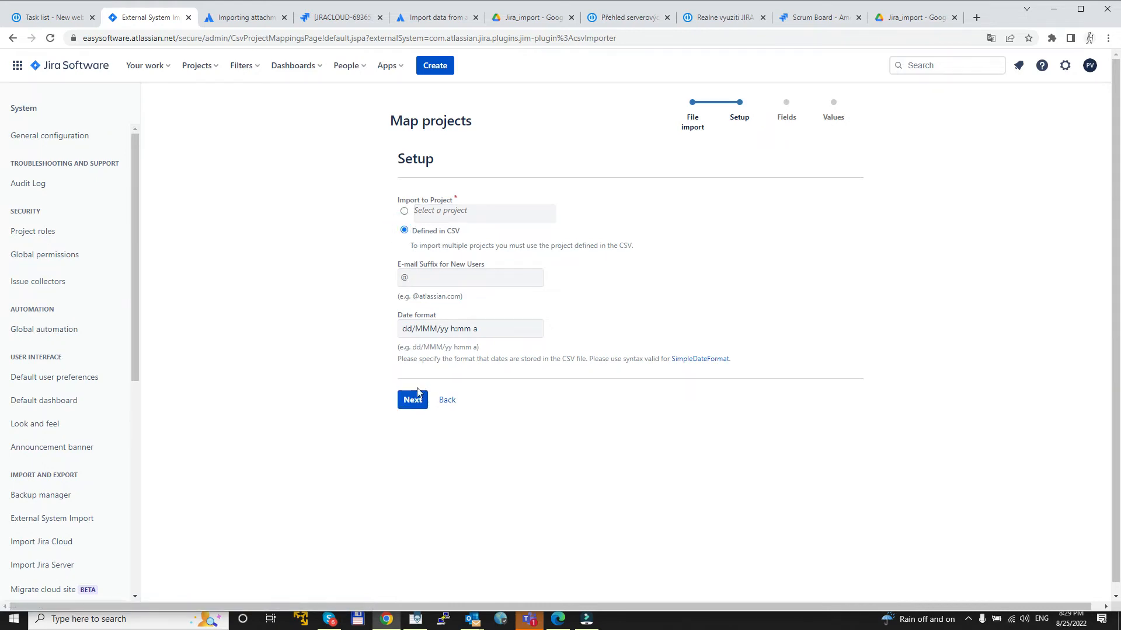
click(412, 404)
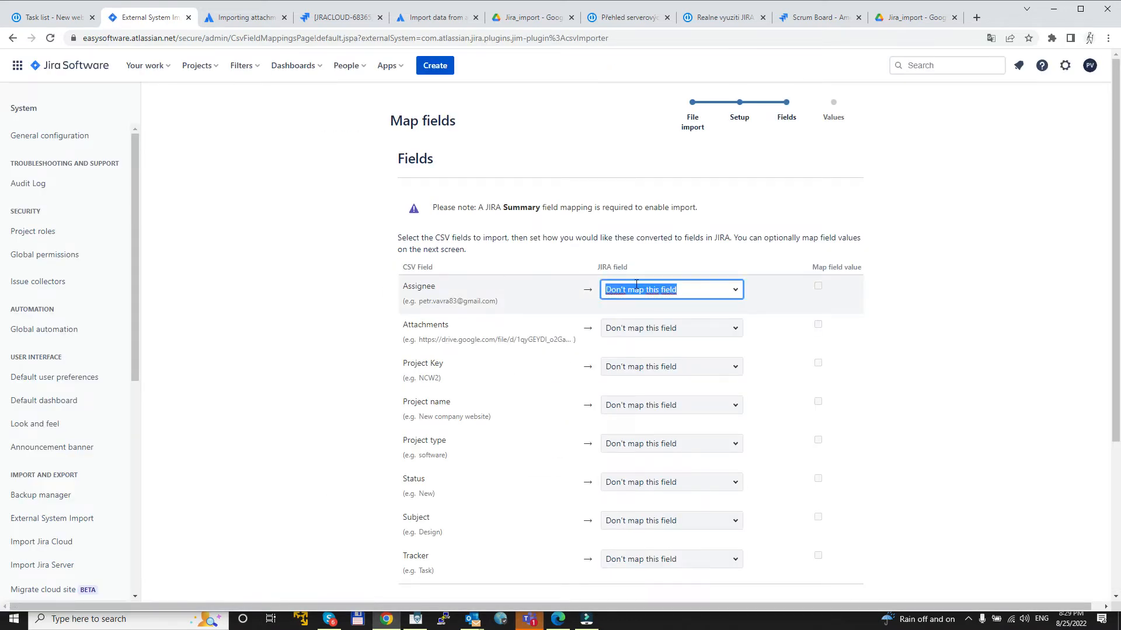
Step: Map the CSV Assignee column to Jira's Assignee field and the Attachments column to Attachment
text(asssi)
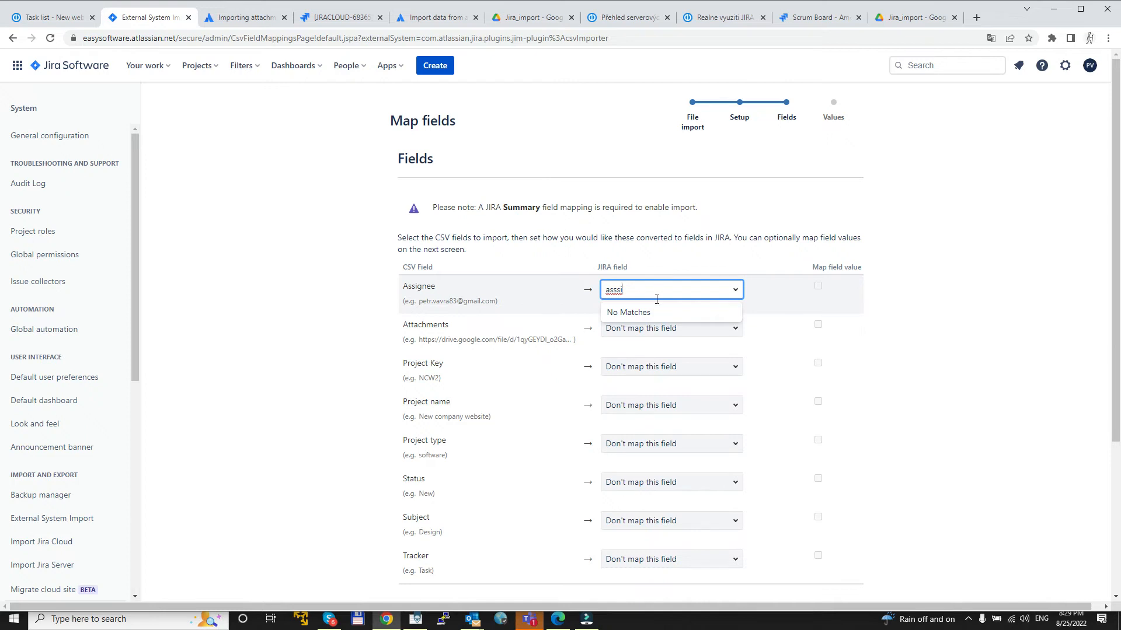
key(BackSpace)
key(BackSpace)
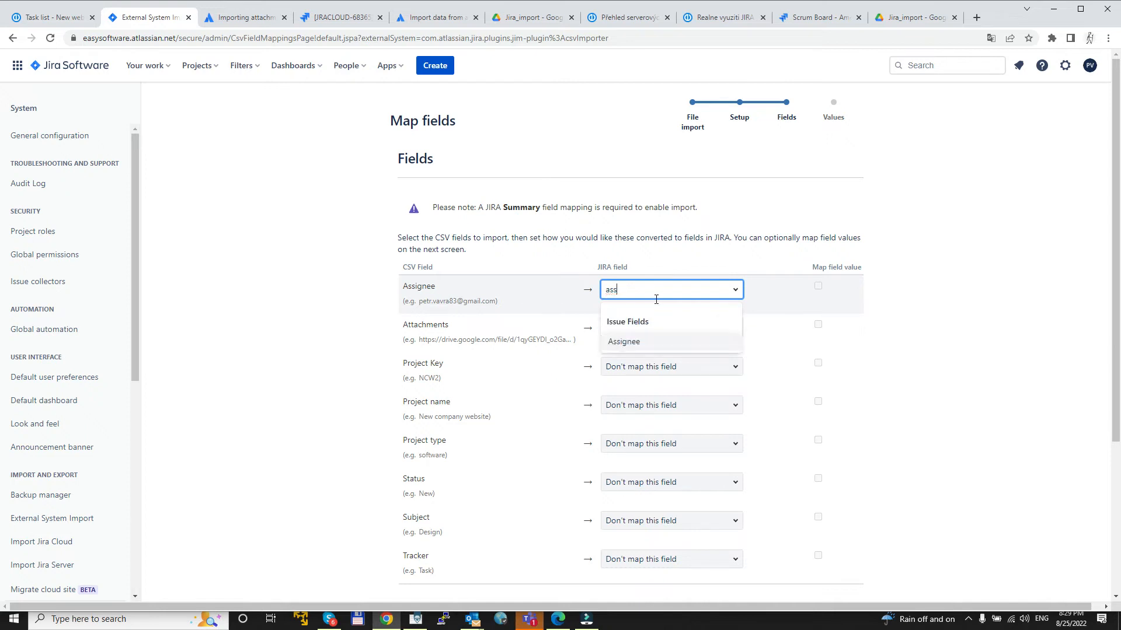
click(635, 343)
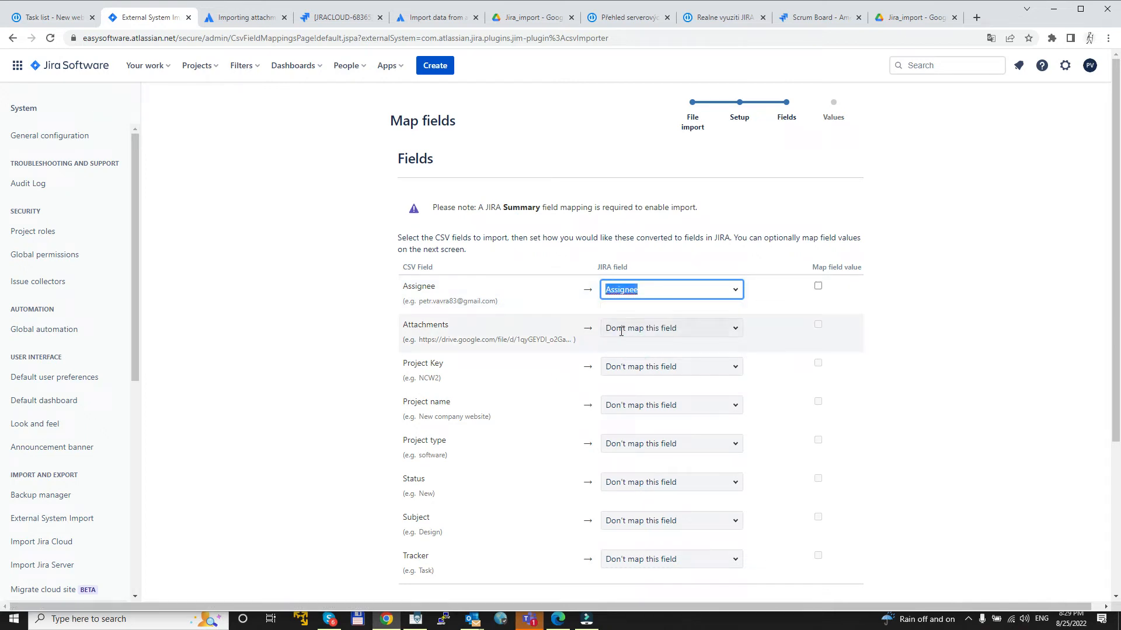
click(621, 332)
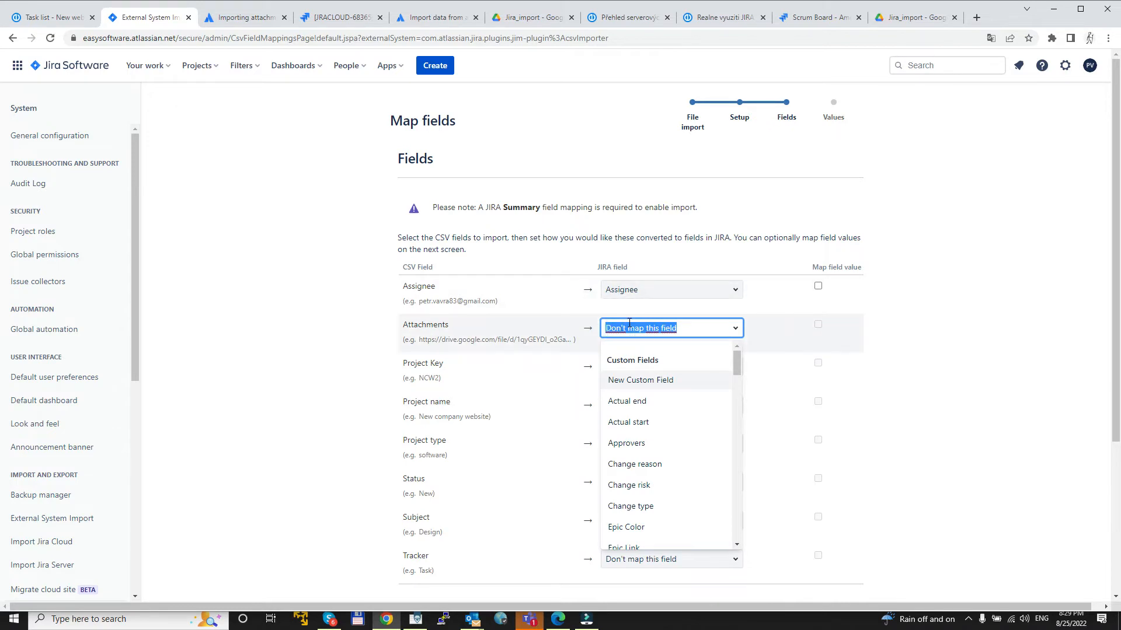
text(att)
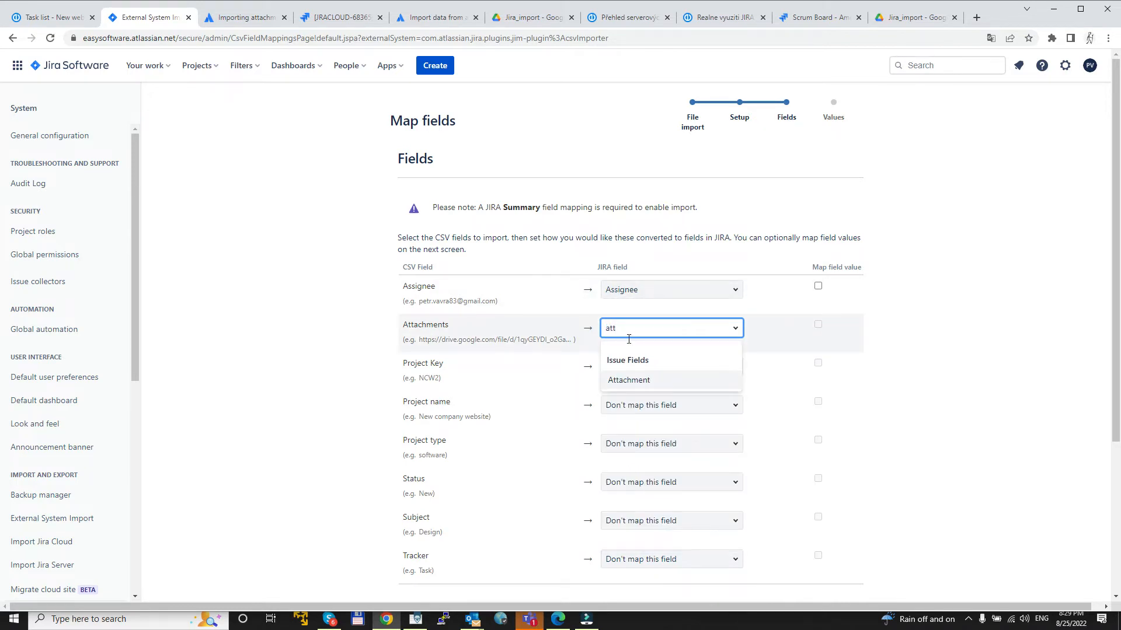
click(621, 381)
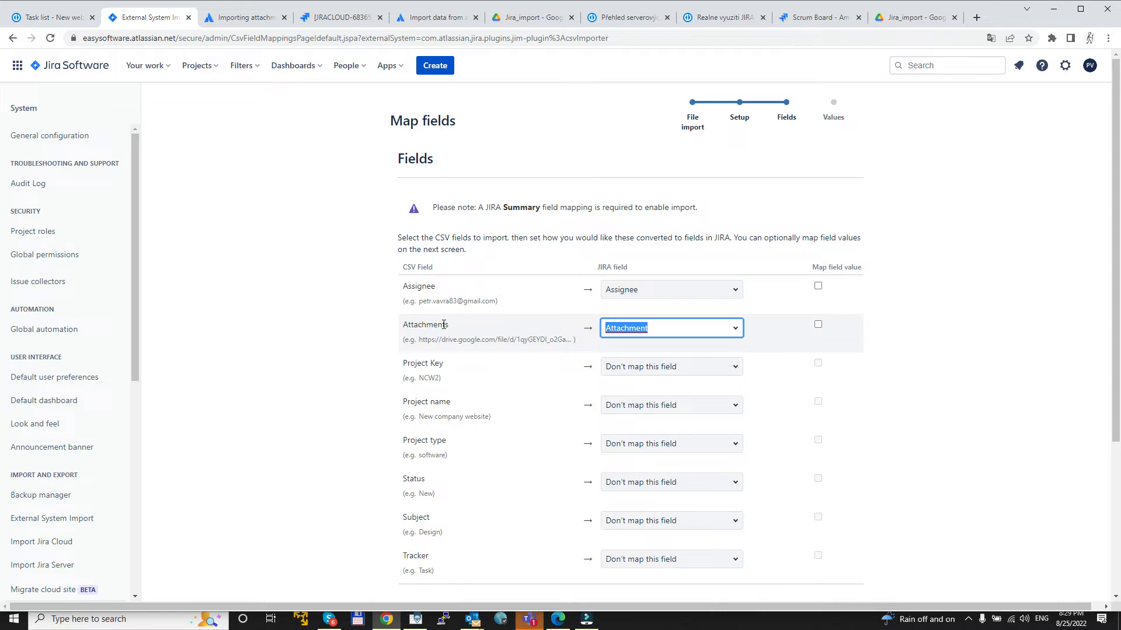
Step: Map the Project Key, Project name and Project type columns to Jira's matching project key, name and type fields
click(621, 370)
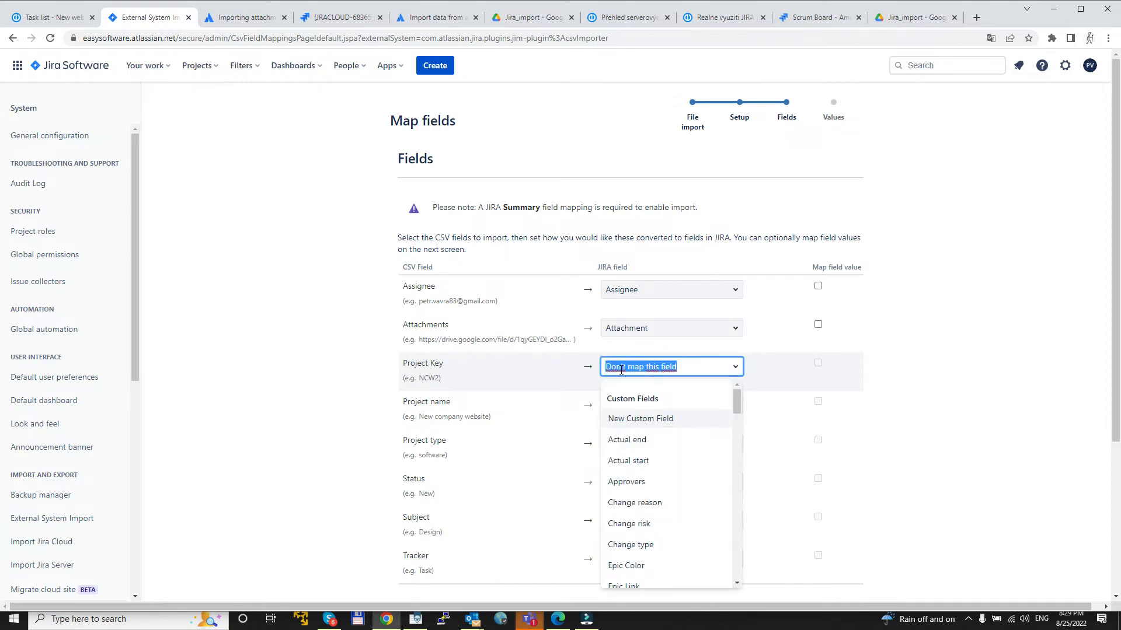
text(pro)
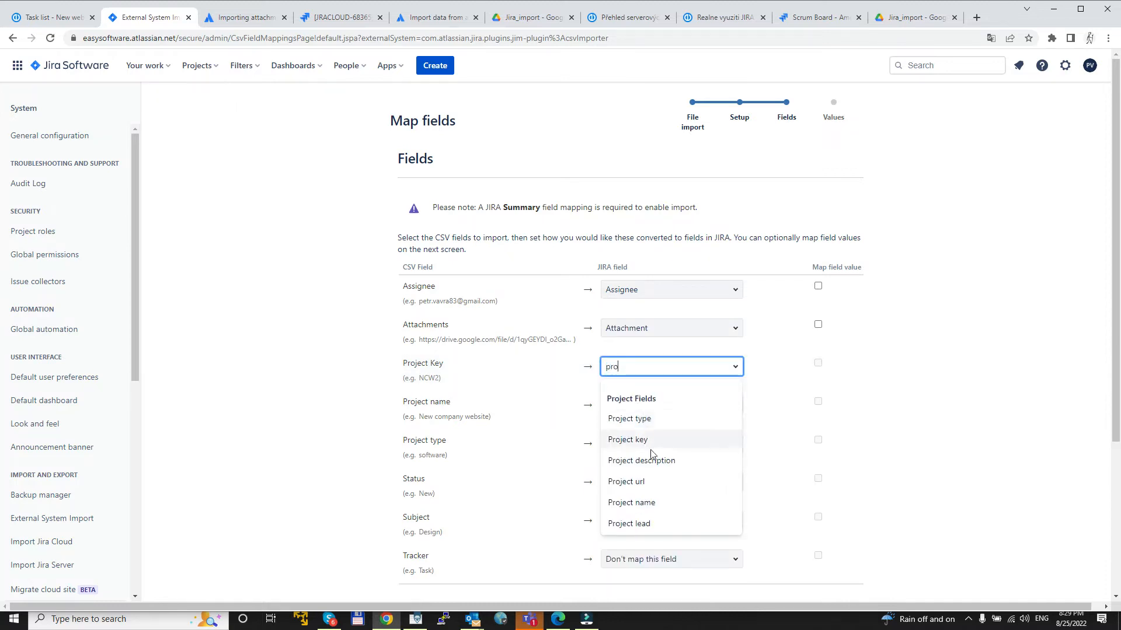
click(645, 444)
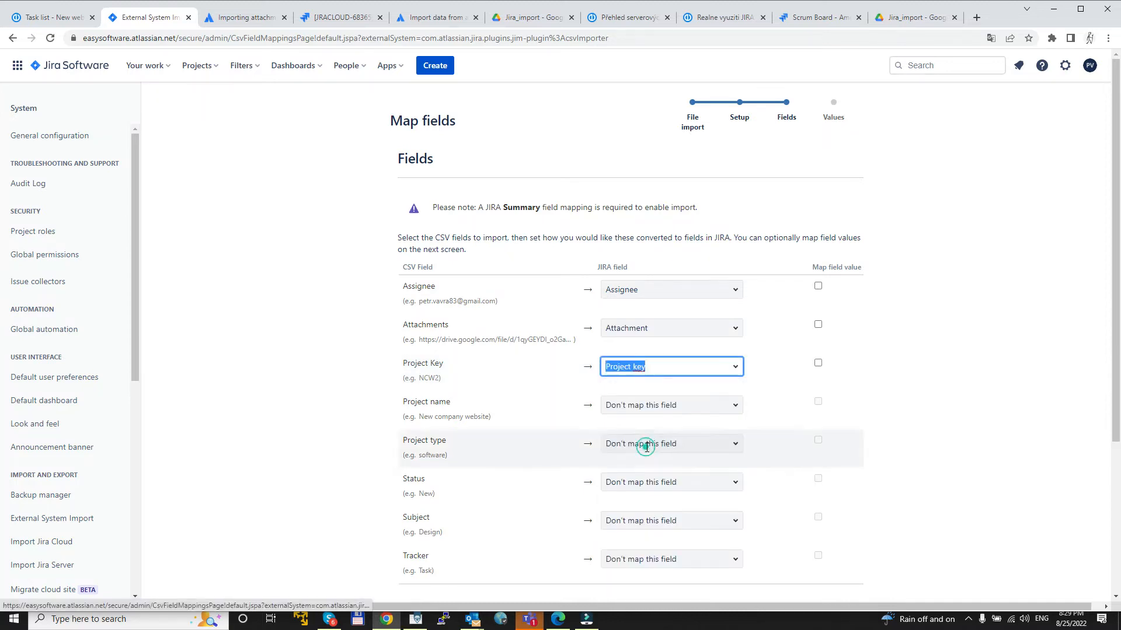
click(638, 405)
text(pro)
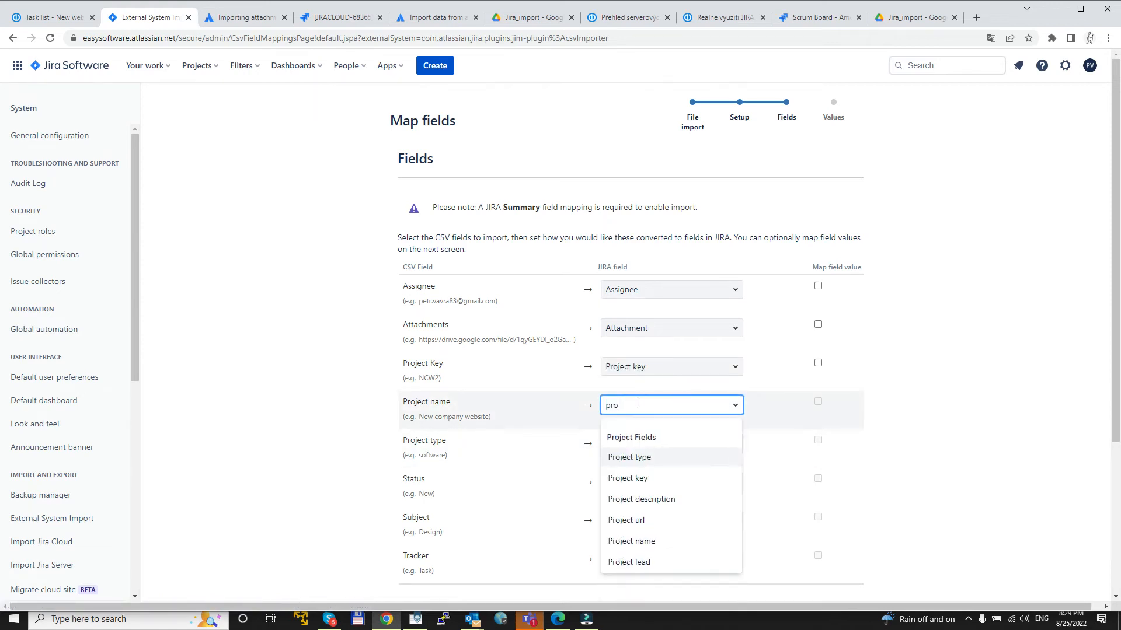
text(j)
click(642, 541)
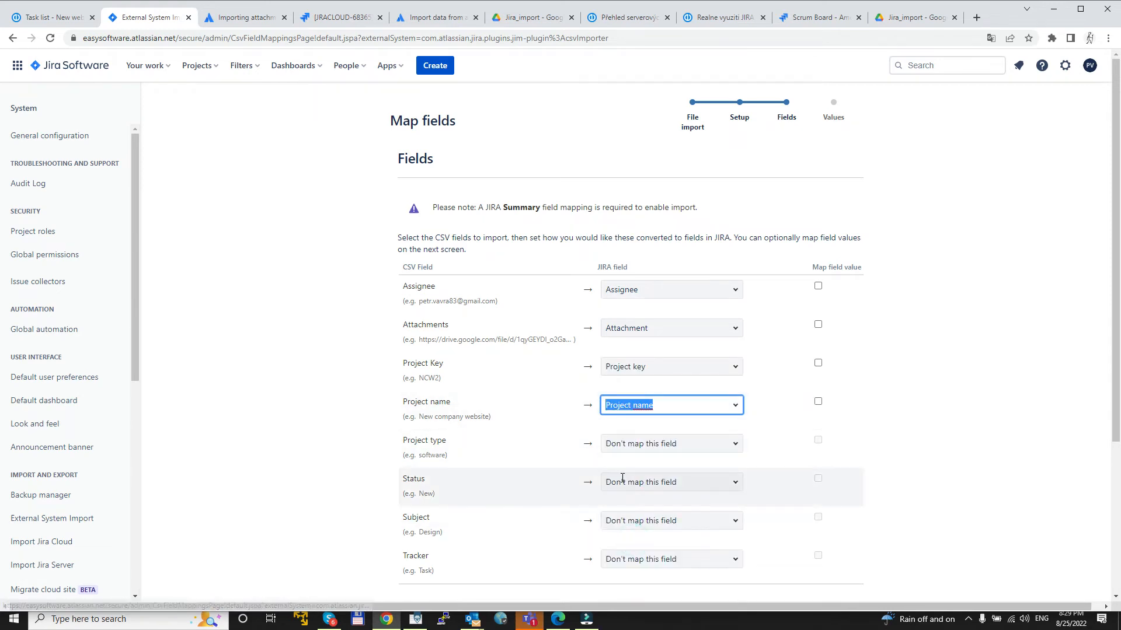
click(643, 449)
text(proj)
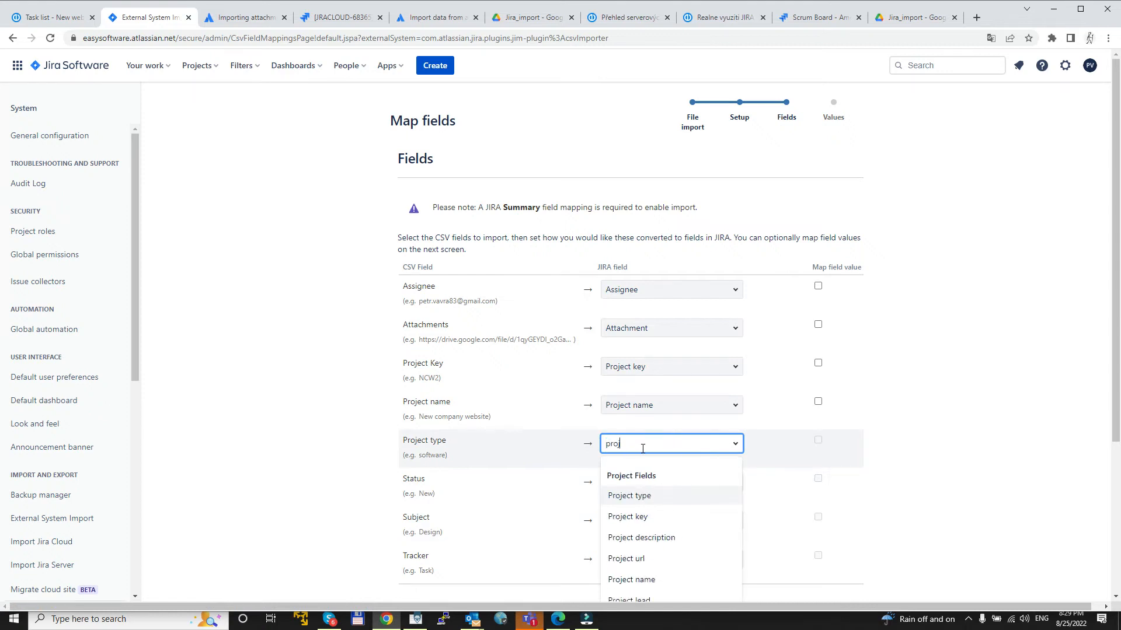
click(642, 495)
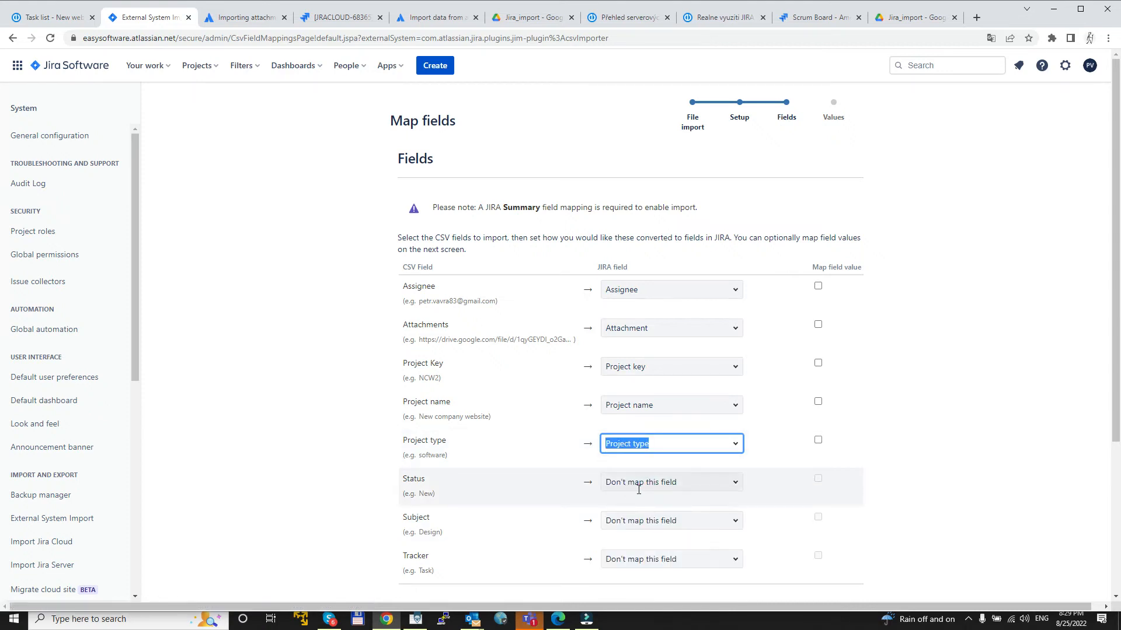
Step: Map the CSV Status column to Jira's Status issue field
click(639, 489)
text(sts)
key(BackSpace)
text(at)
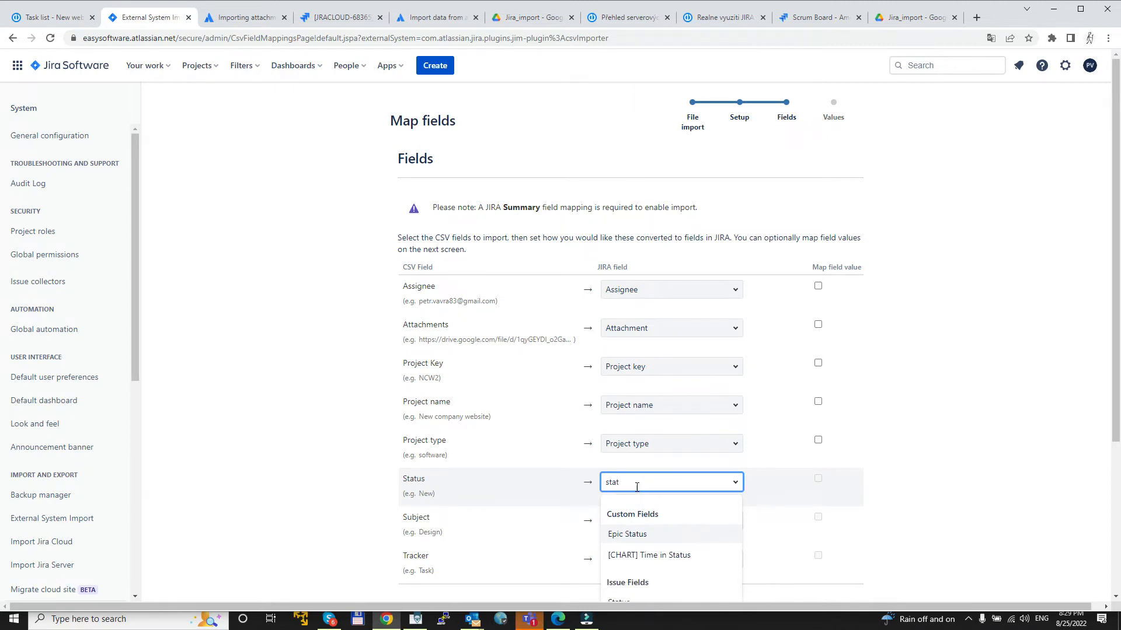
text(us)
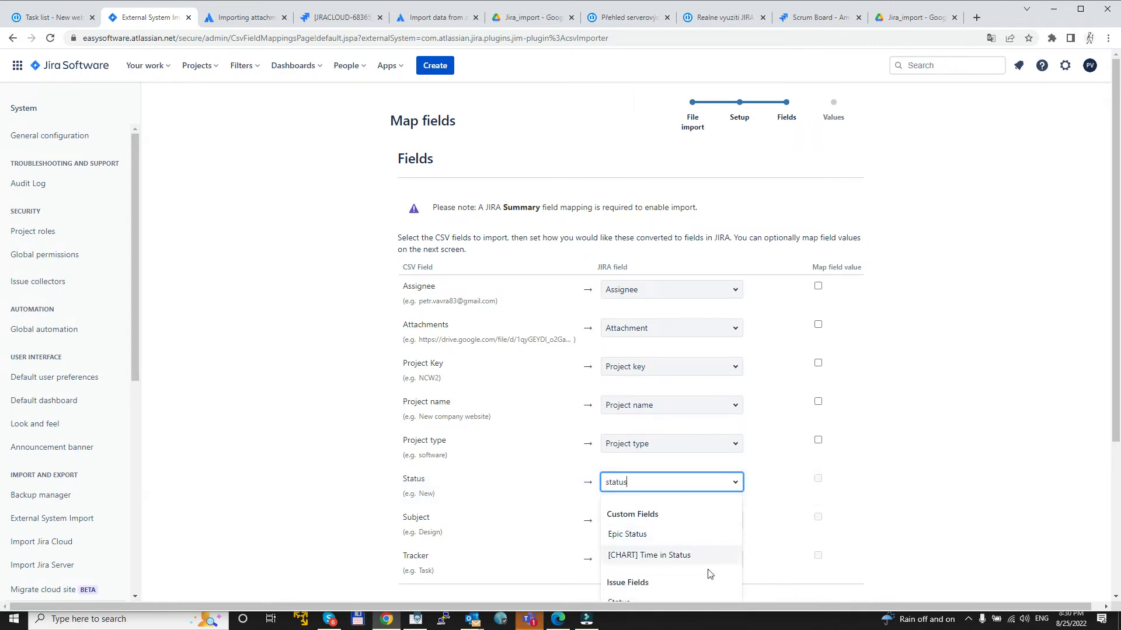
click(702, 501)
Step: Map the Subject column to Summary and the Tracker column to Issue Type, and proceed to value mapping
click(643, 424)
text(summ)
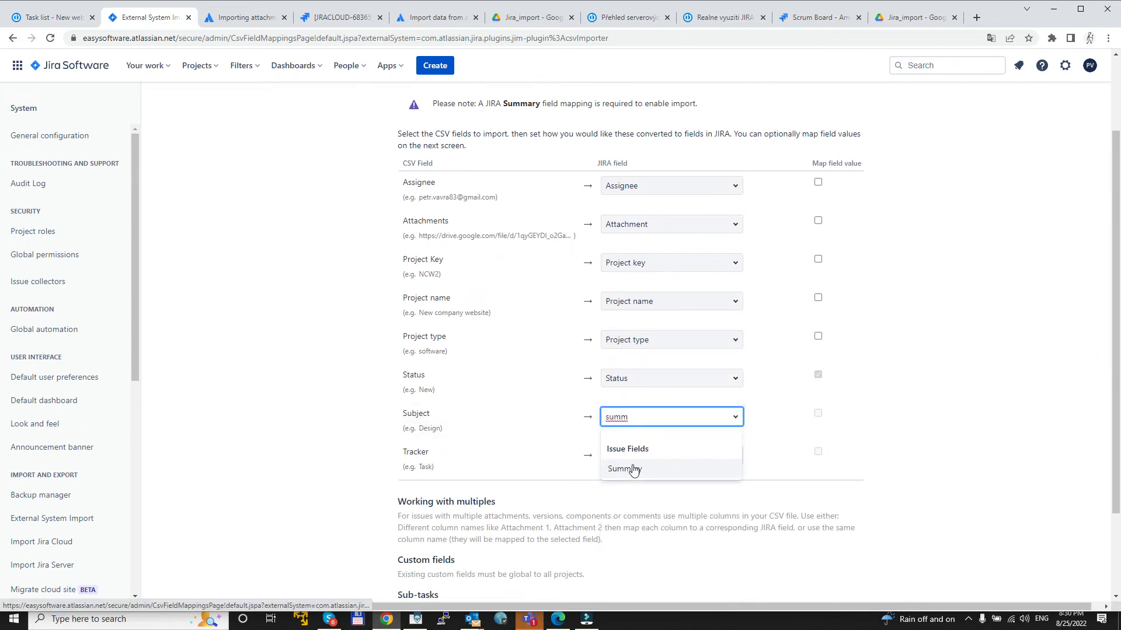
click(633, 465)
click(624, 418)
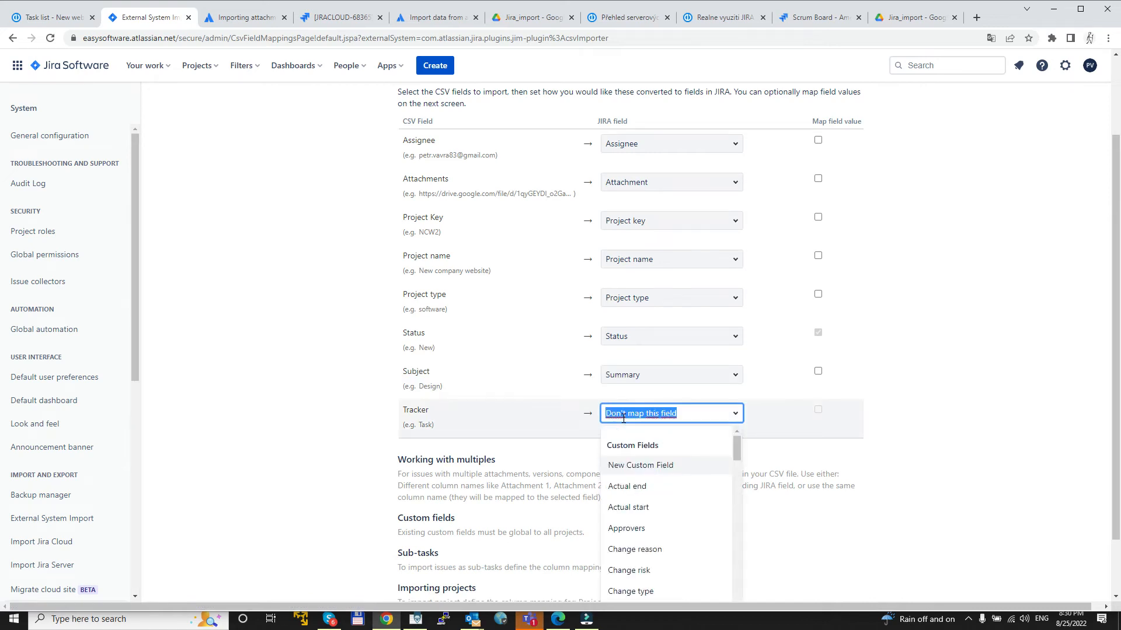
text(issue)
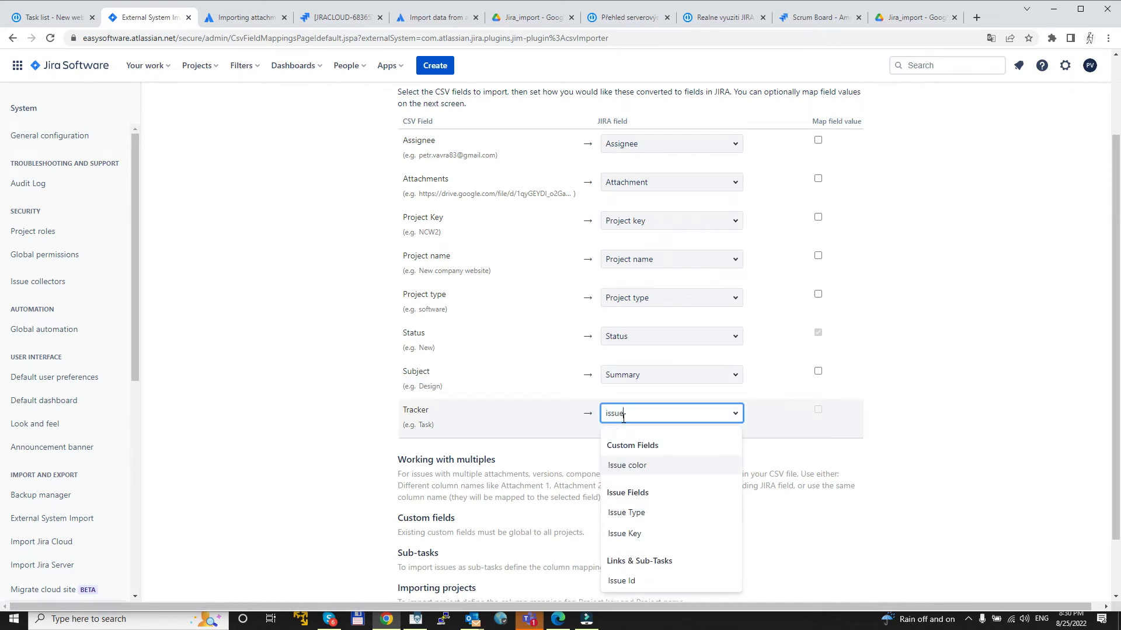
click(626, 512)
scroll(729, 540, down, 2)
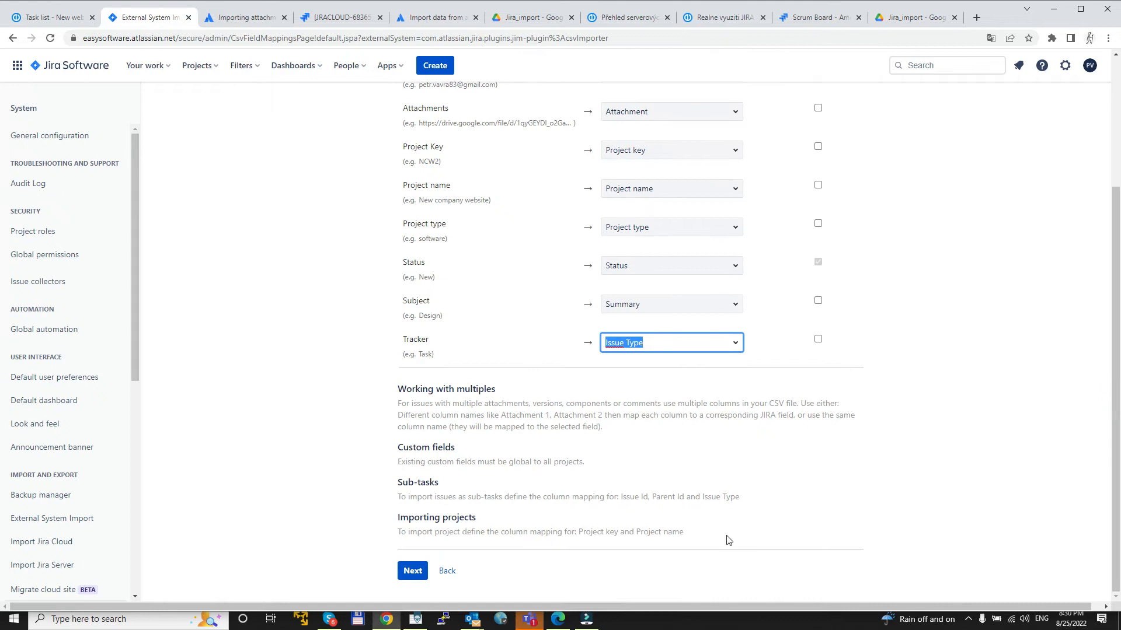
click(410, 571)
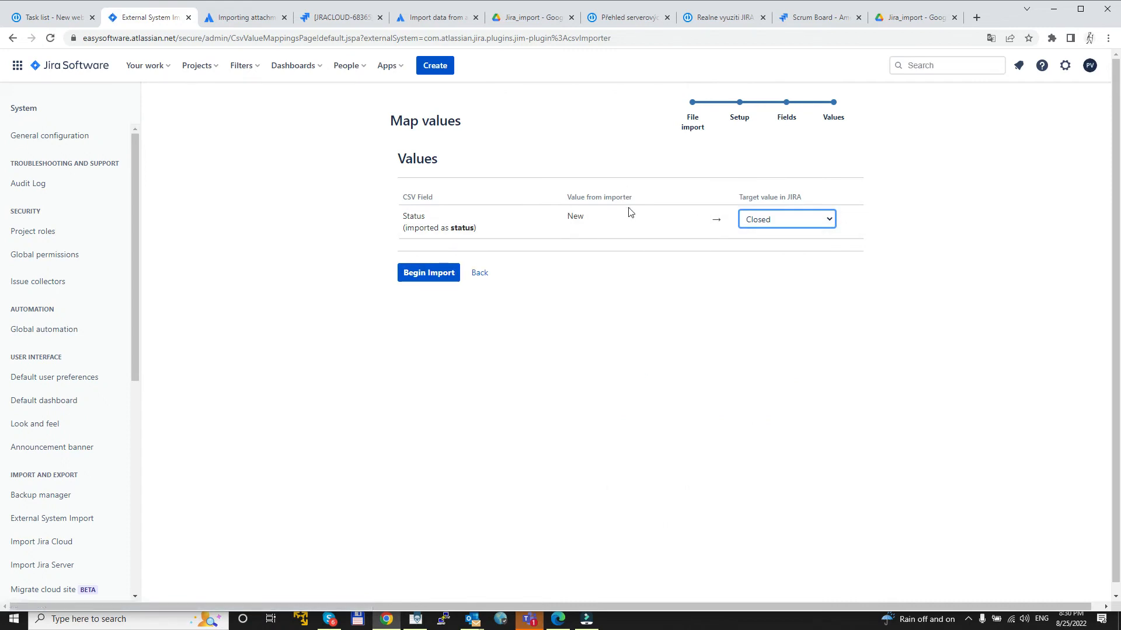
Step: Map the imported status value New to In Progress in Jira and begin the import
click(750, 225)
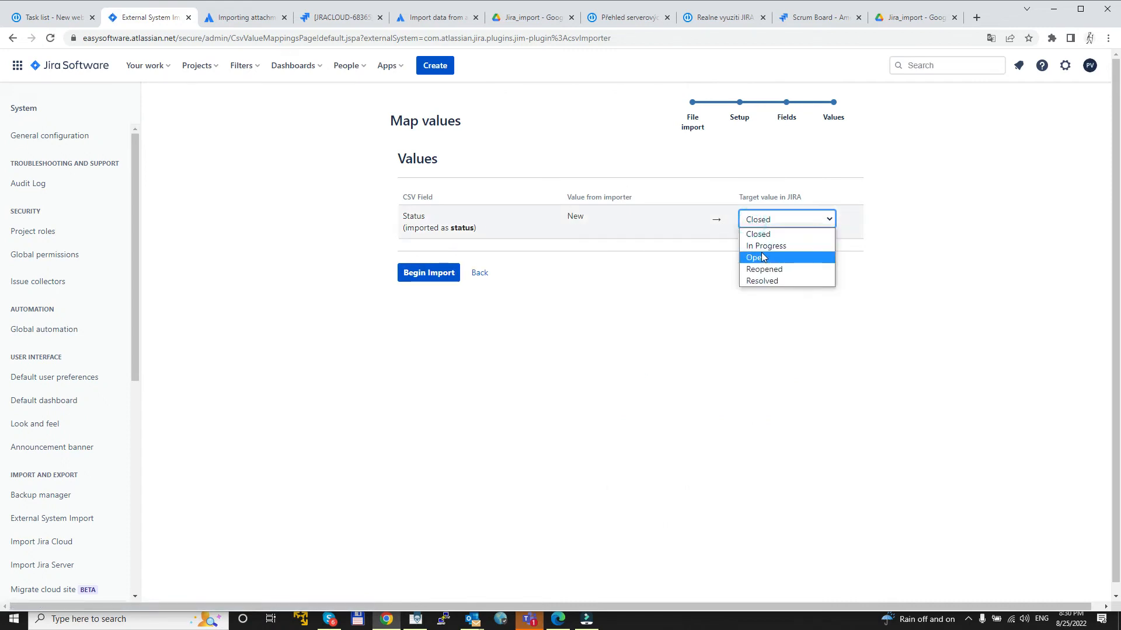
click(759, 245)
click(428, 272)
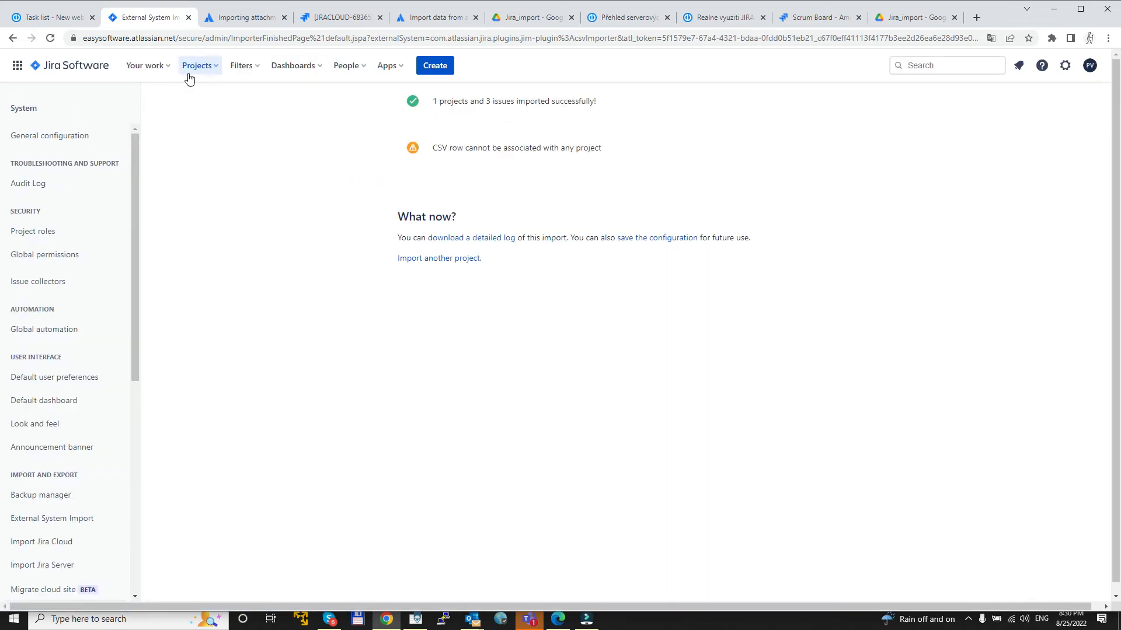
Step: Open the New company website project from the full project list in a new tab and compare its issues with the Easy Redmine task list
click(211, 69)
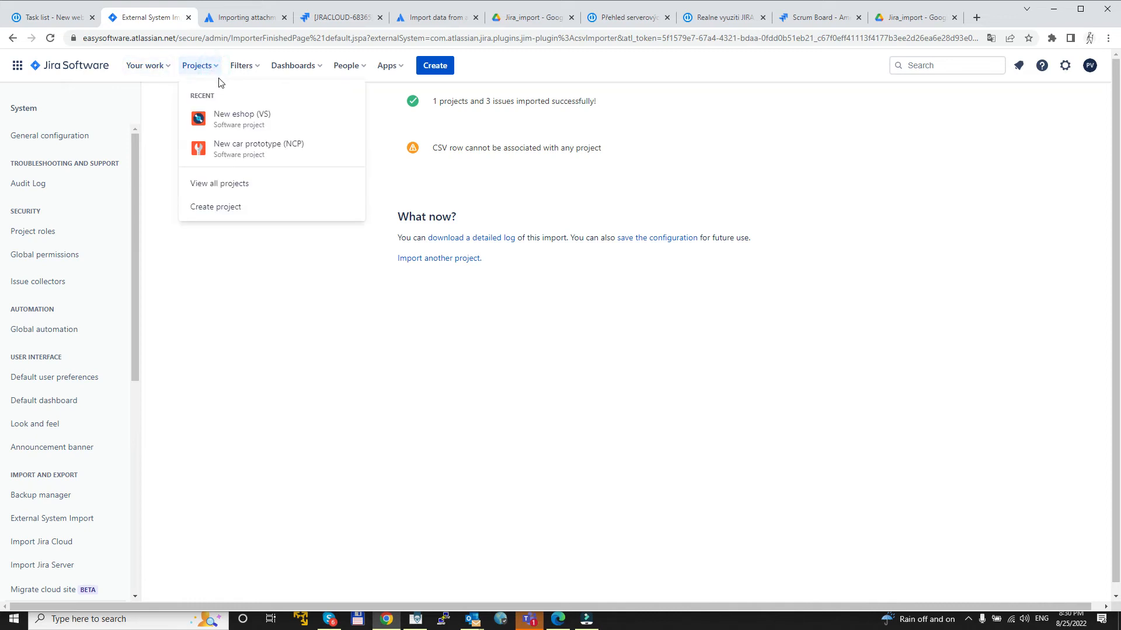
right_click(233, 181)
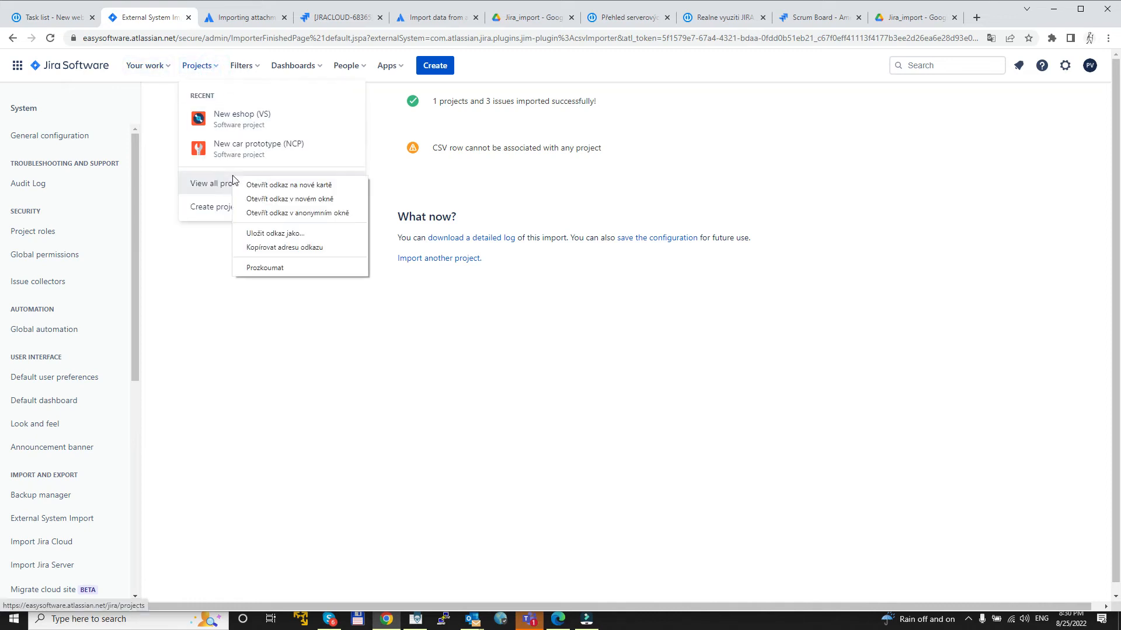
click(253, 184)
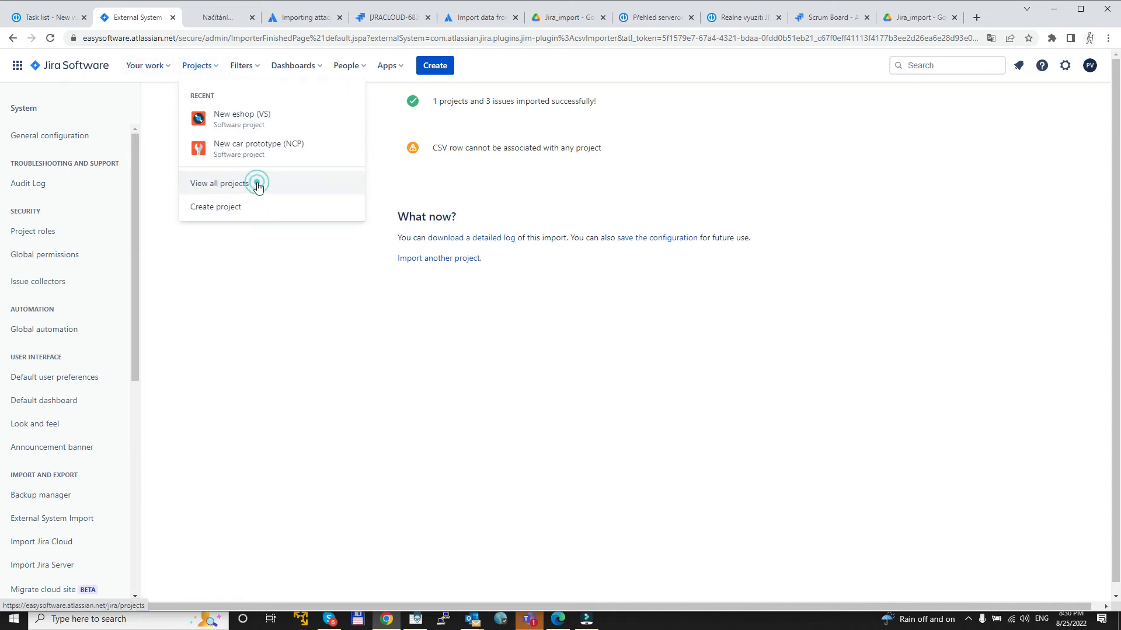
click(222, 17)
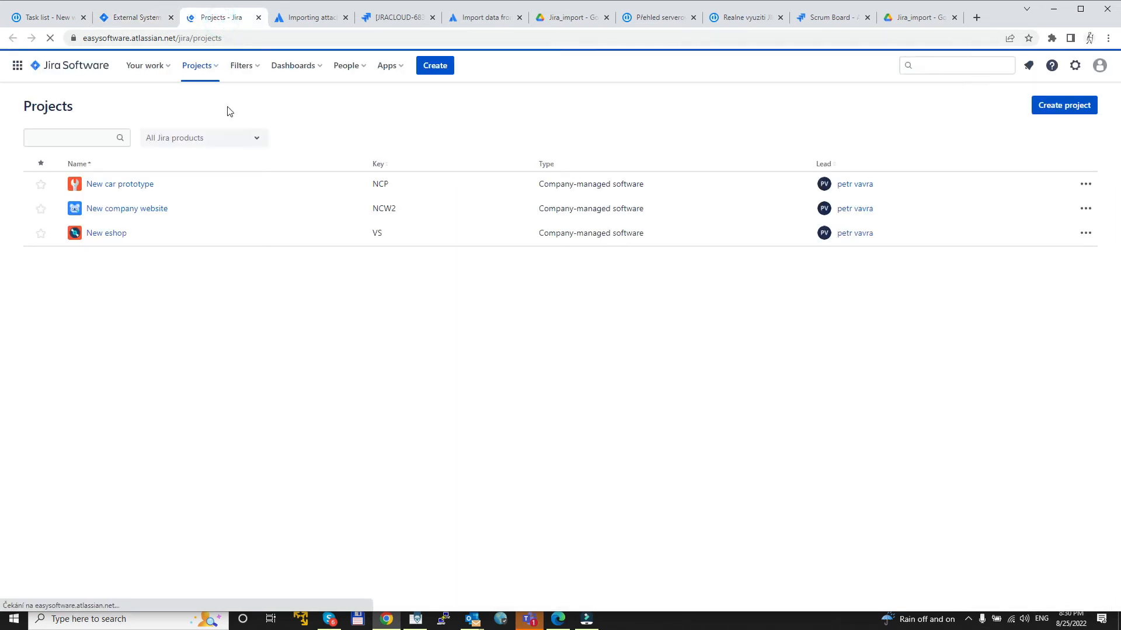
click(124, 211)
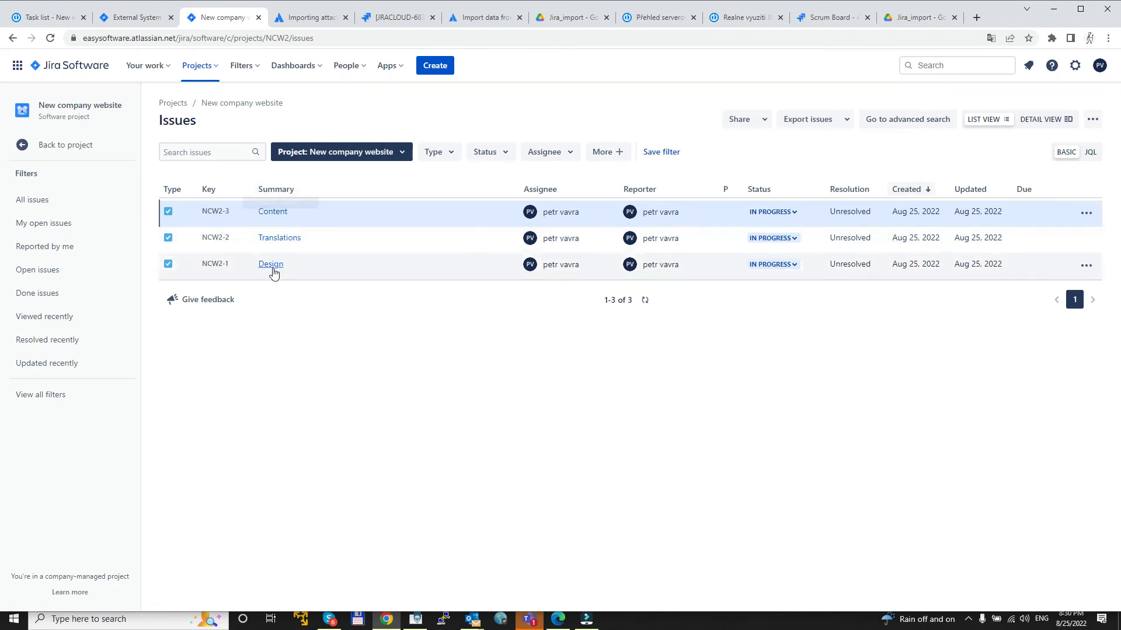
click(50, 17)
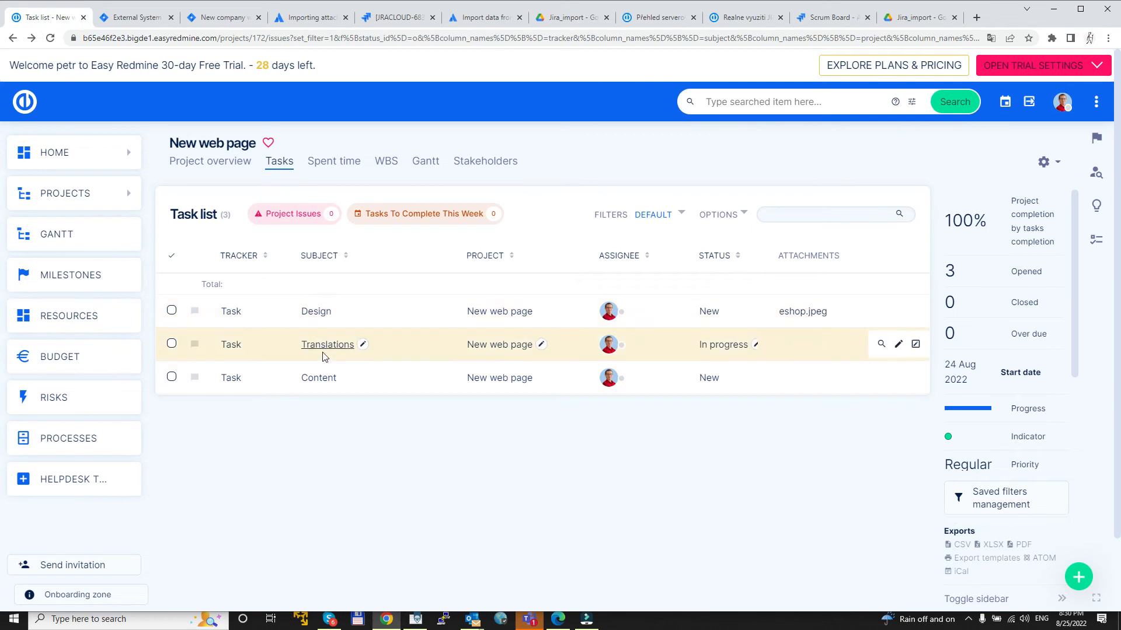
click(209, 25)
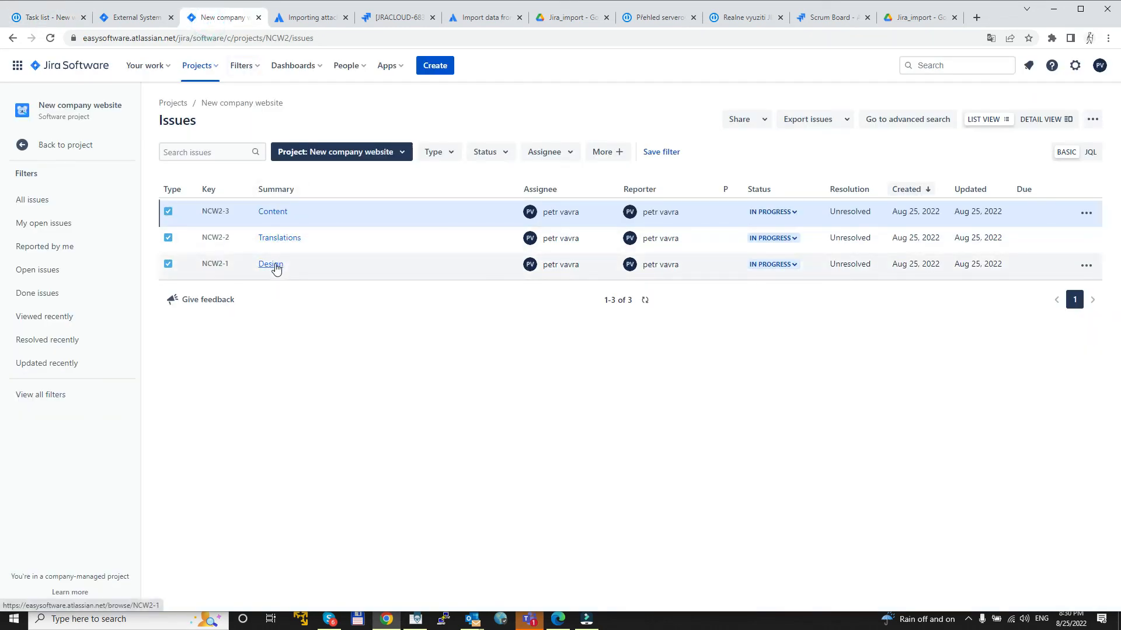
Step: Open the imported Design issue and preview its attachment, closing the preview after checking it
click(276, 265)
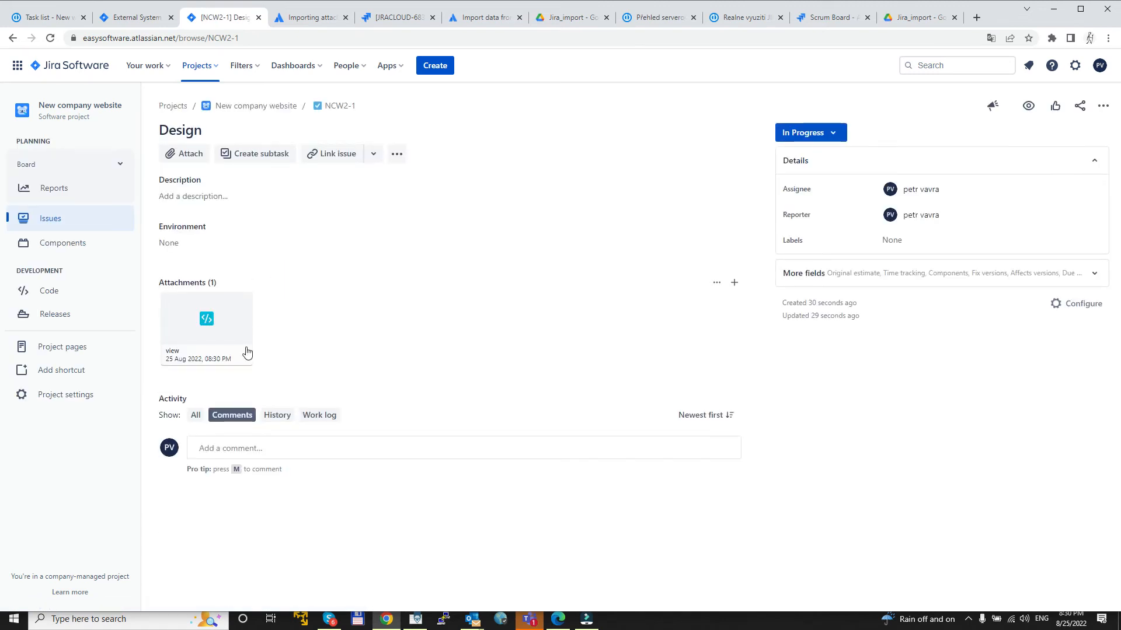
click(187, 331)
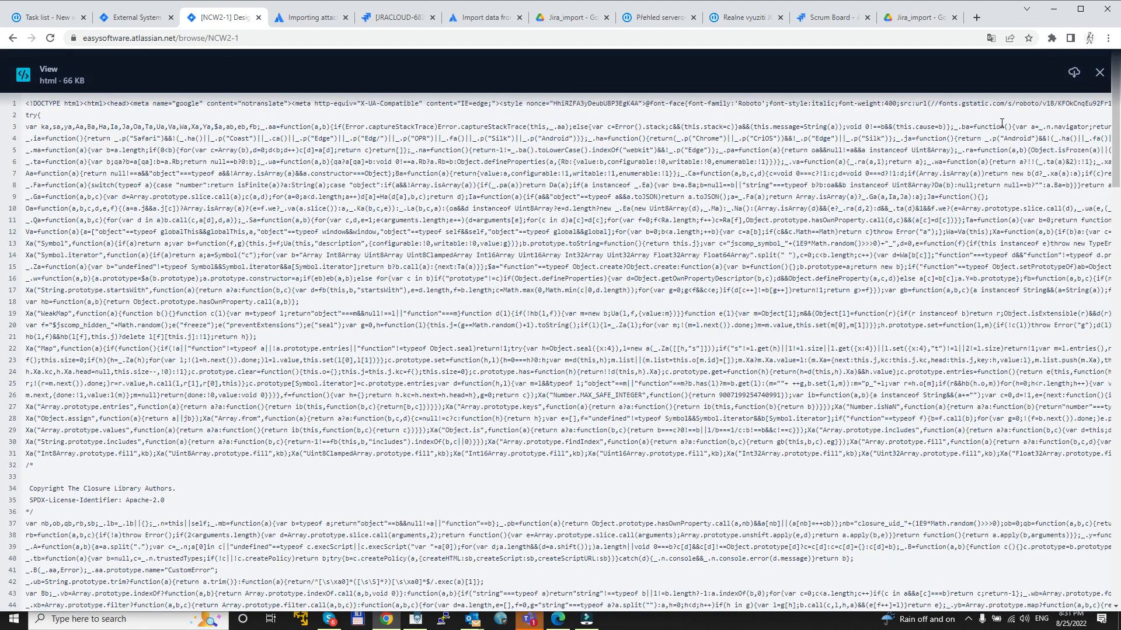
click(1100, 74)
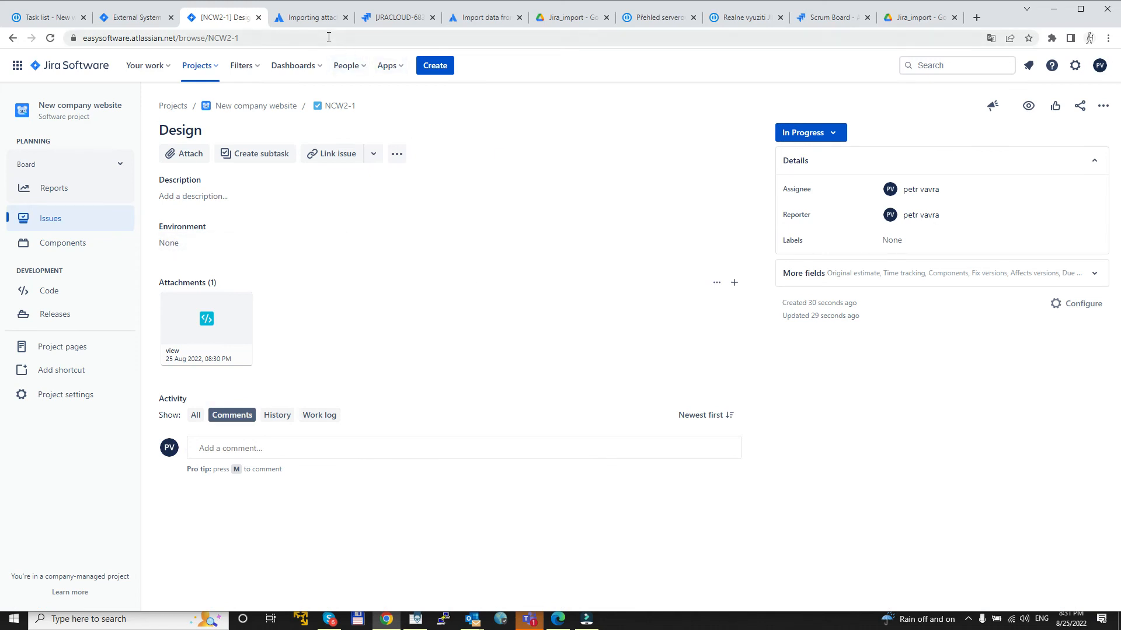
Step: Return to the Atlassian article on importing attachments into Jira Cloud using the CSV External System Importer and review its heading
click(317, 21)
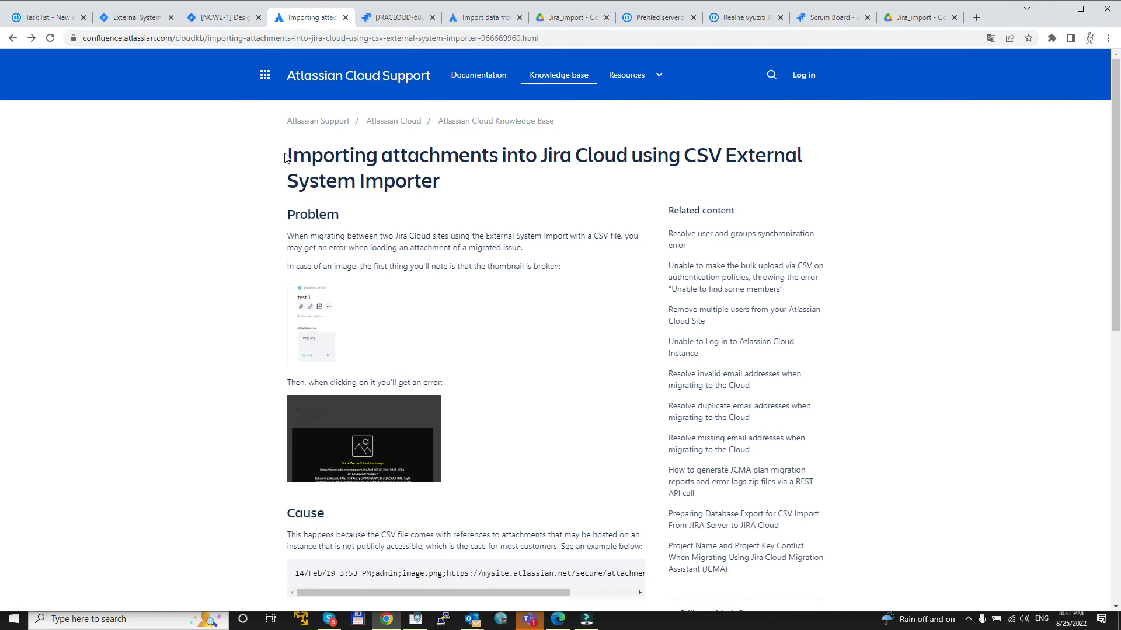
drag(289, 155, 444, 185)
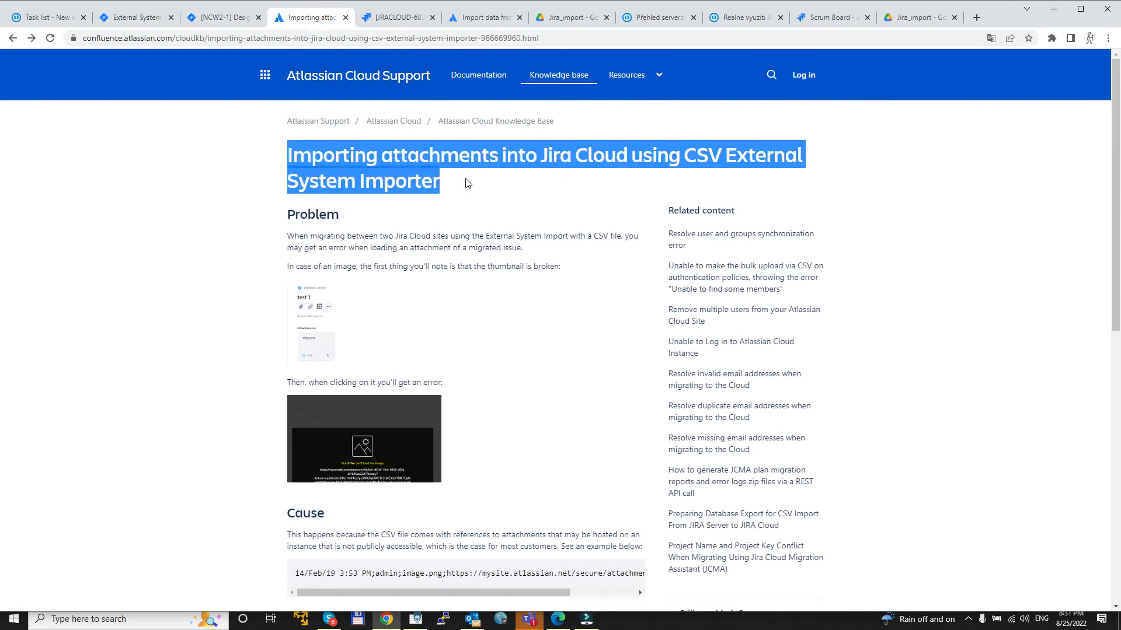
click(467, 184)
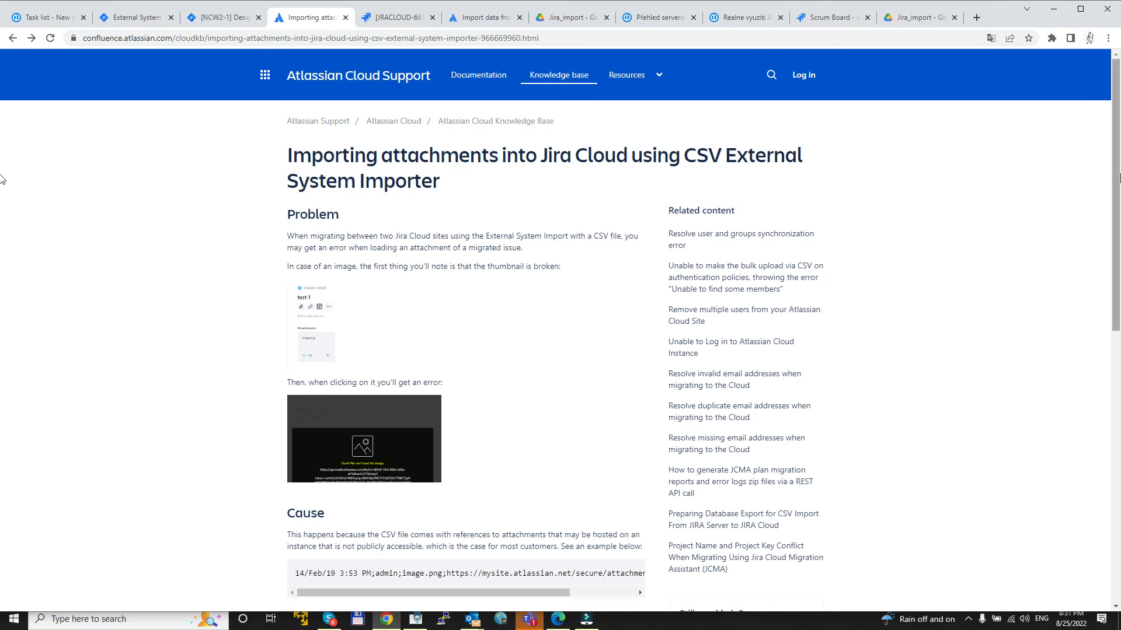
Step: Read the Cause and Resolution sections of the attachment import article, including the authenticated URL examples, and return to its heading
drag(1115, 171, 1119, 359)
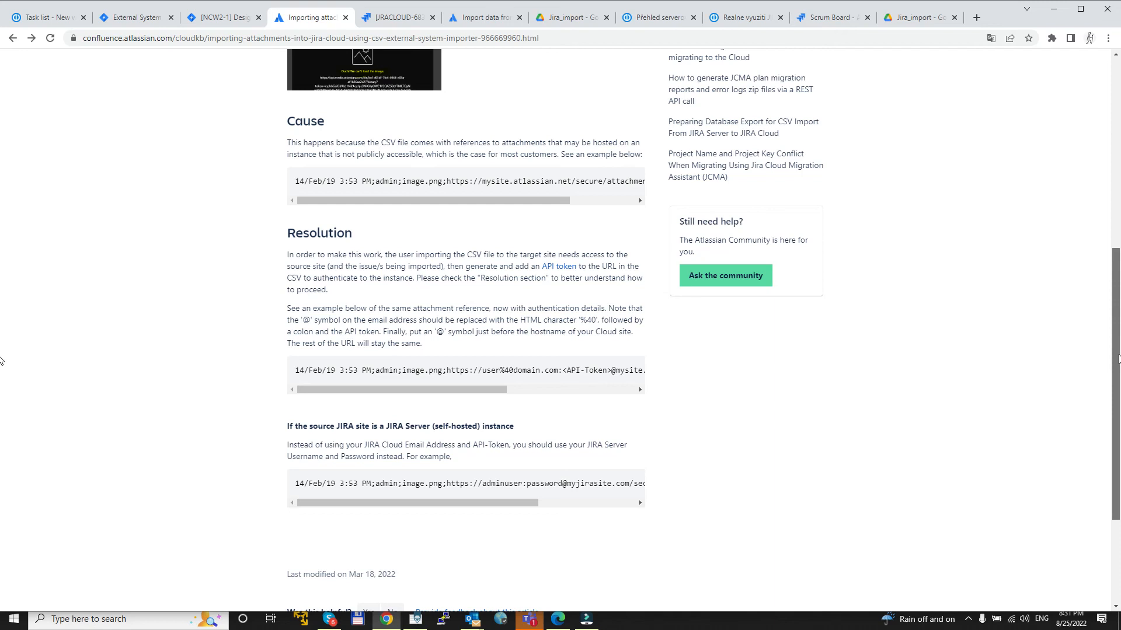
drag(1119, 359, 1119, 165)
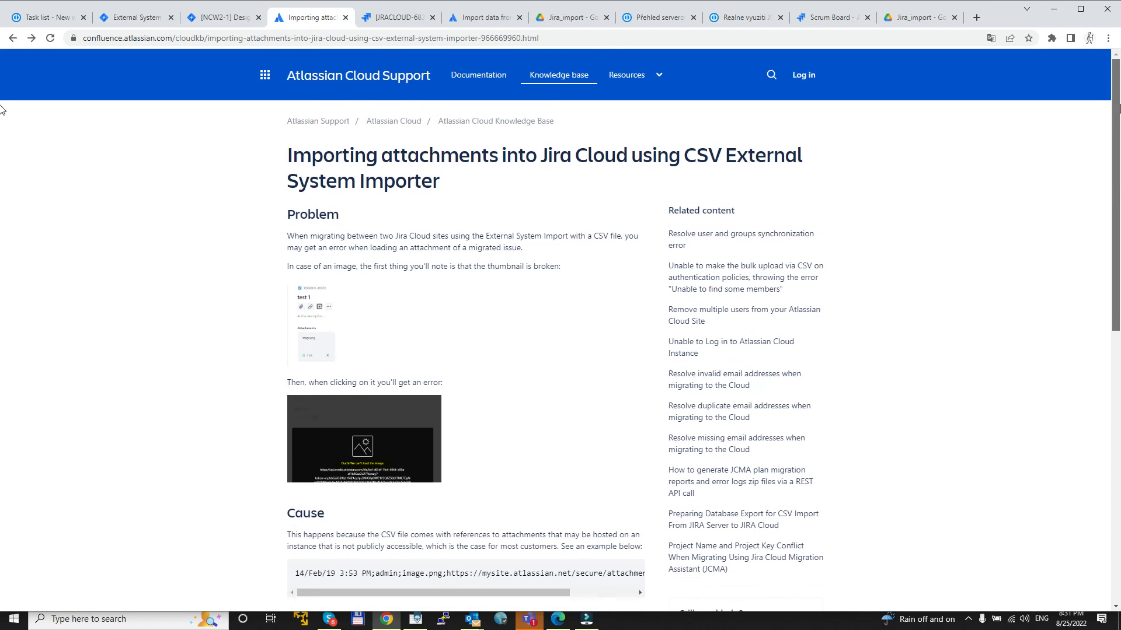
click(471, 39)
click(189, 190)
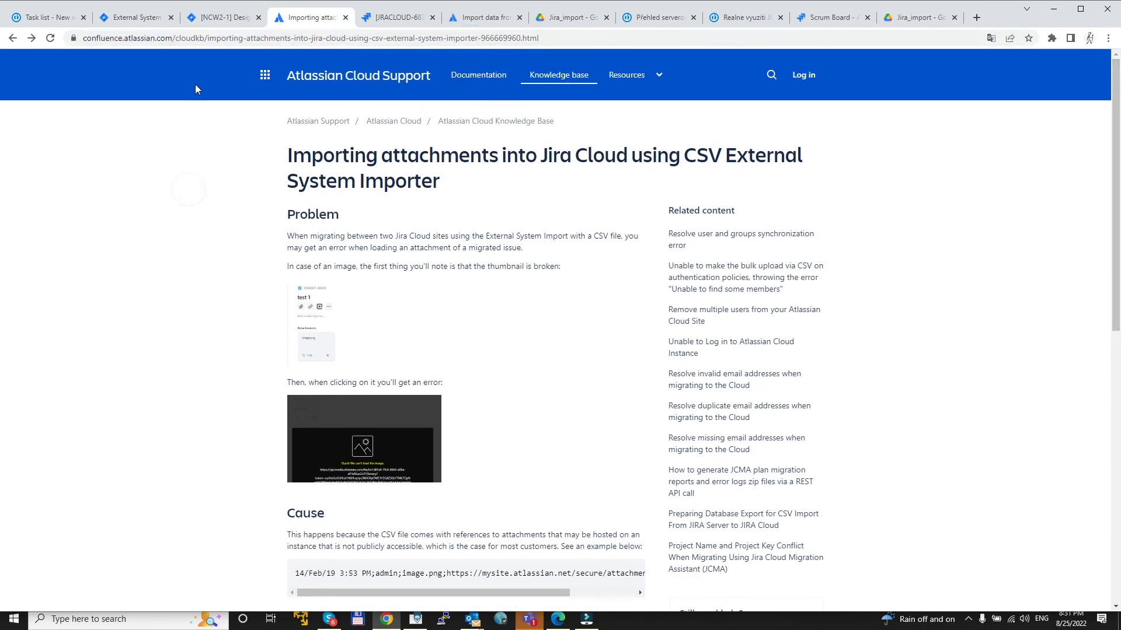
Step: Open the JRACLOUD-68365 issue about Google Drive attachments imported from CSV, review its description and workaround, and highlight the Google Drive repository mention
click(394, 19)
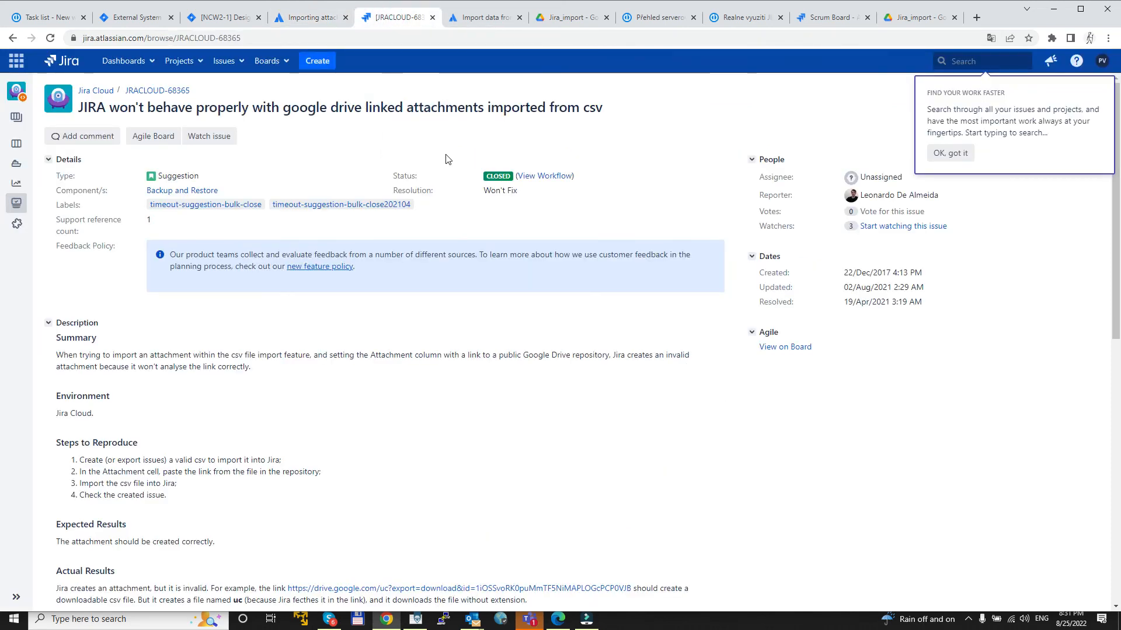
drag(1116, 226, 1120, 290)
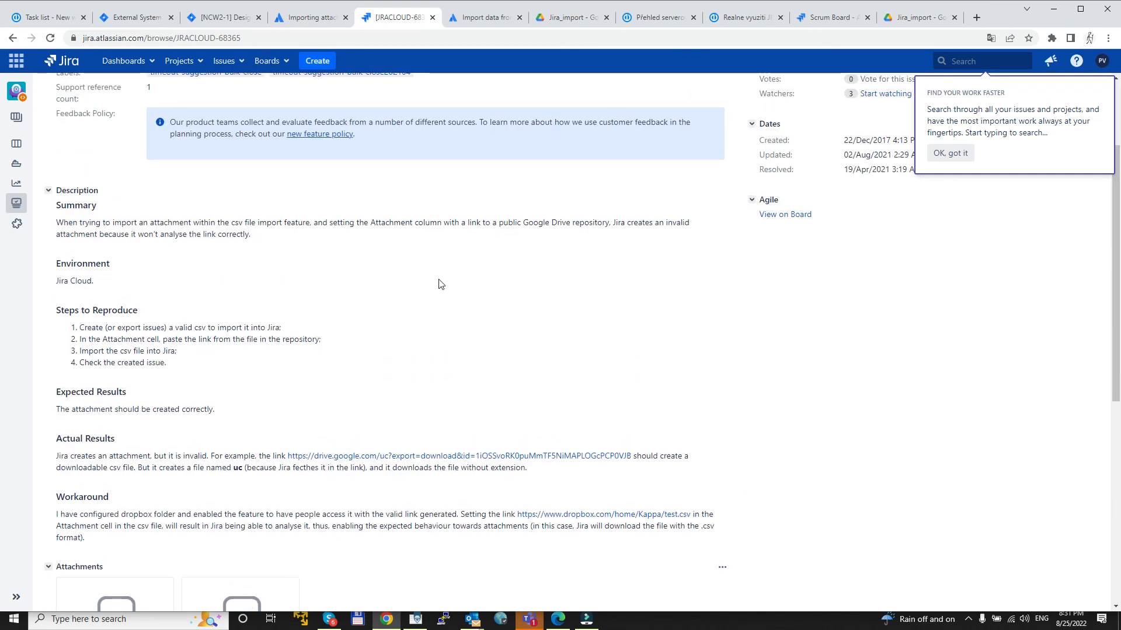
drag(520, 222, 594, 222)
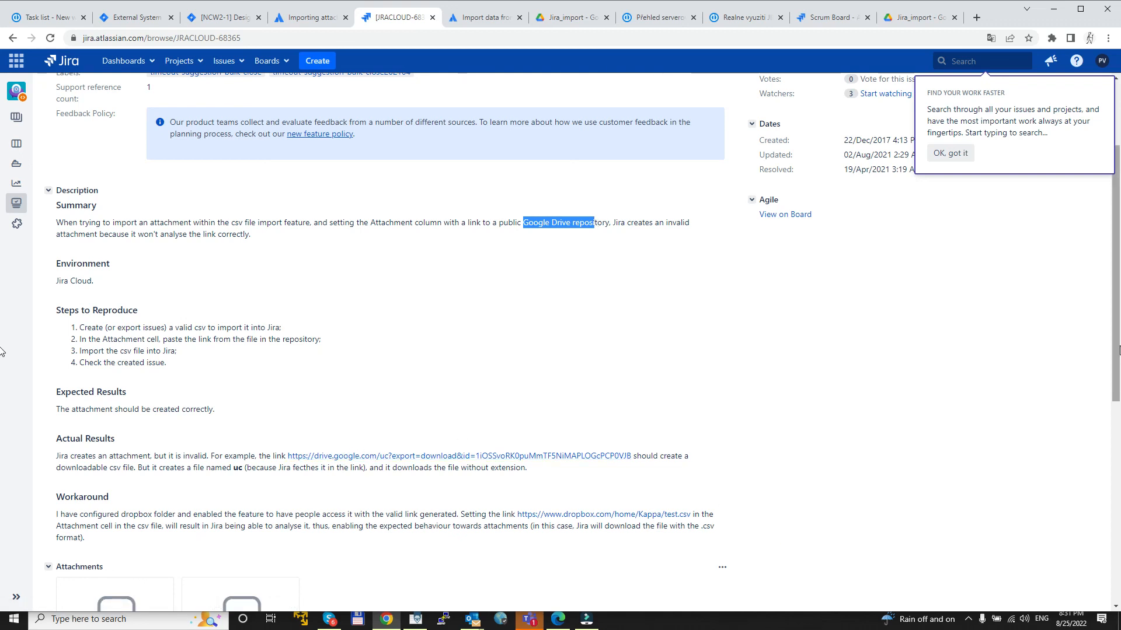
scroll(1119, 350, down, 3)
scroll(1119, 327, up, 2)
scroll(1119, 315, up, 3)
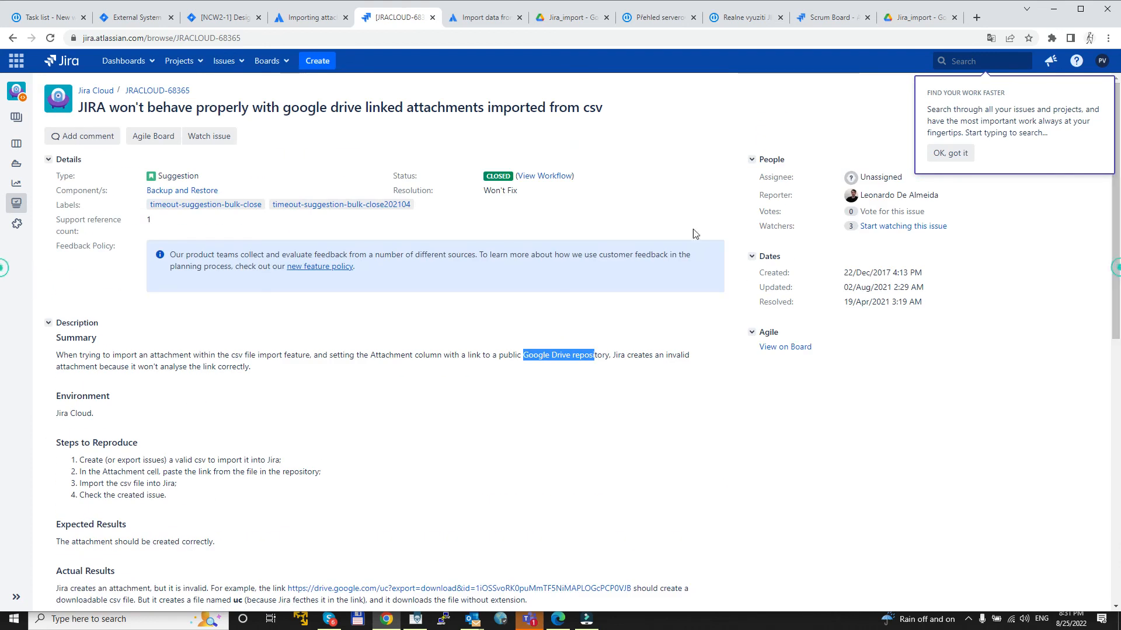
Step: Return to the imported Design issue in the New company website project and inspect its attachment named view
click(227, 18)
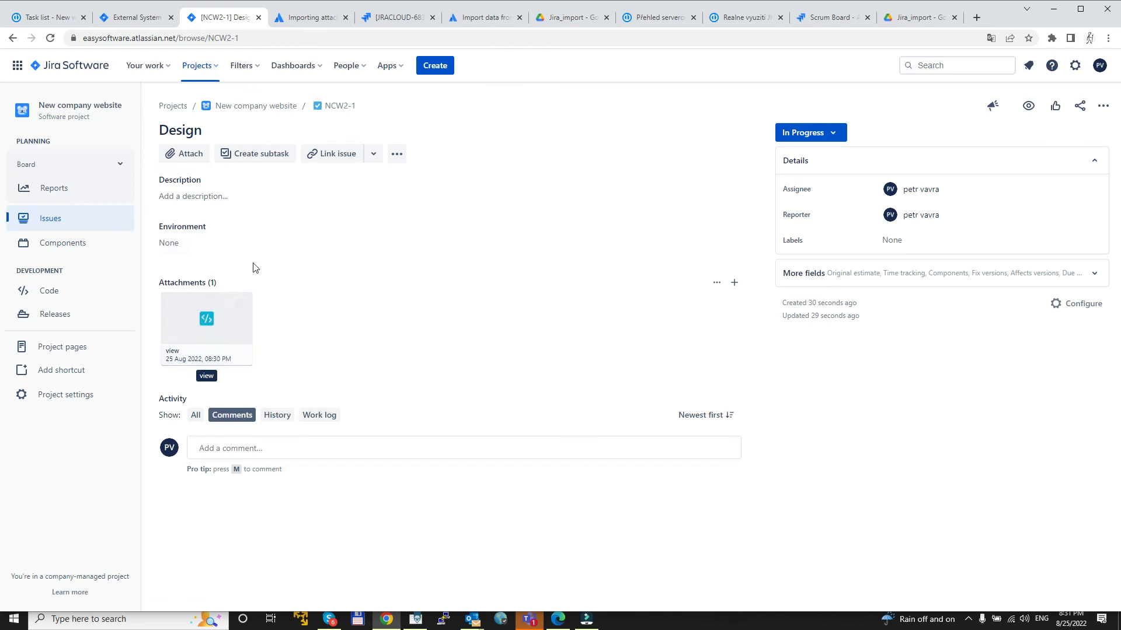
mouse_move(206, 310)
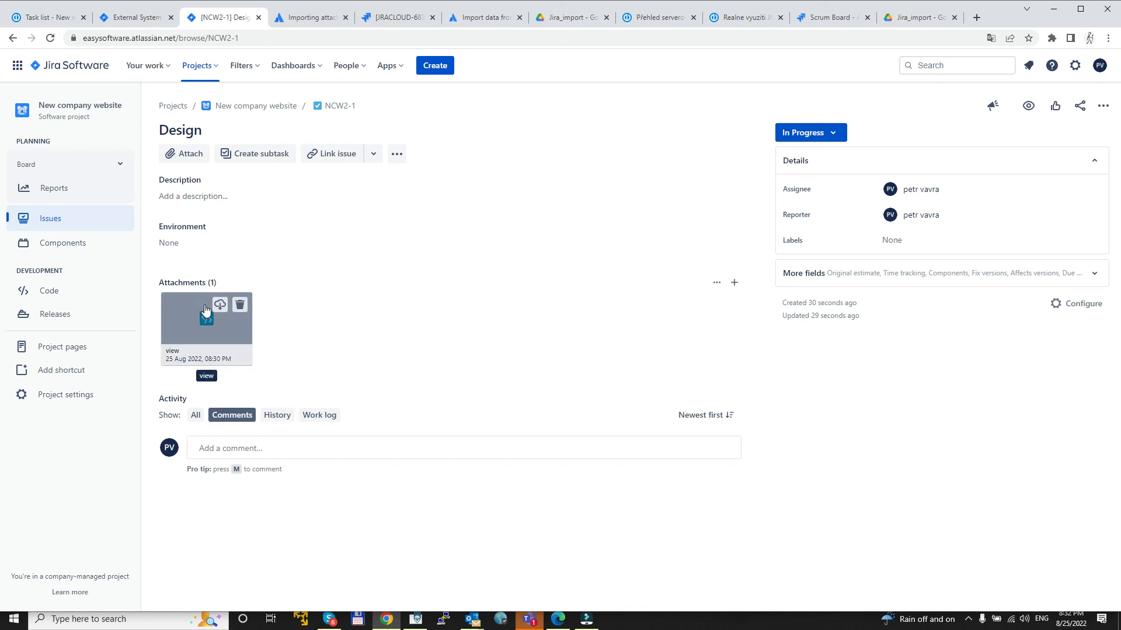